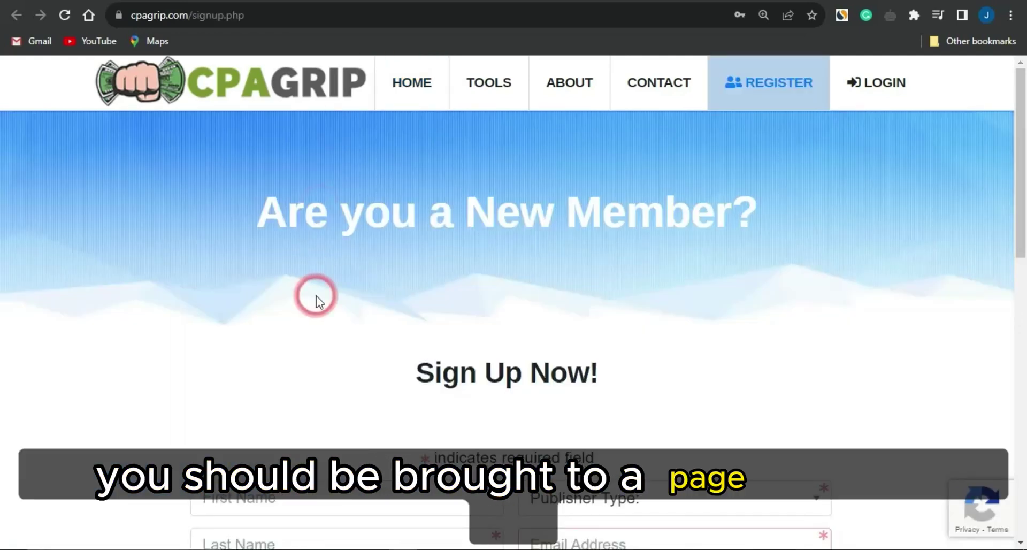
Accept the Terms of Service, no self-completion and no proxy/VPN/bots agreements, then register.
scroll(316, 296, "down", 5)
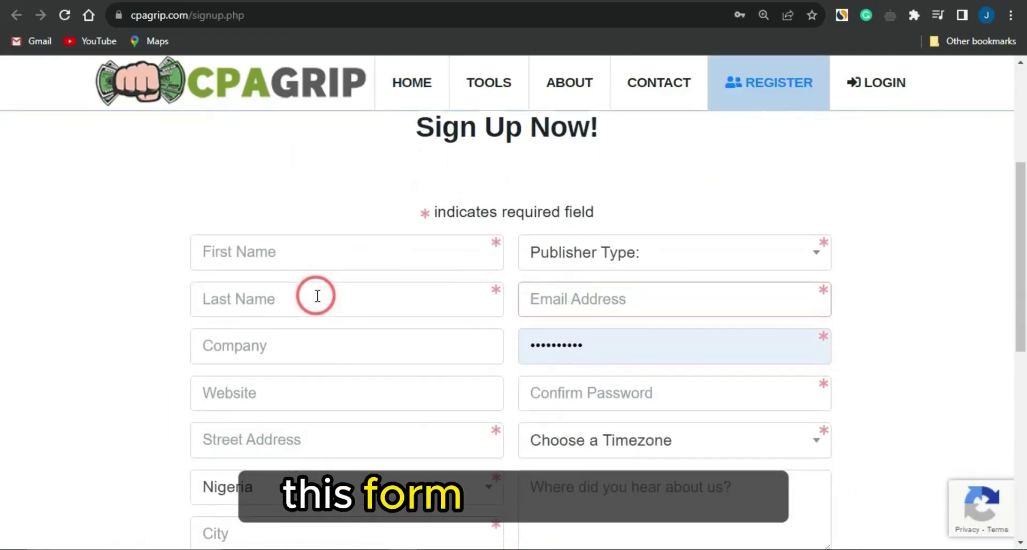
scroll(316, 296, "down", 3)
scroll(391, 253, "up", 2)
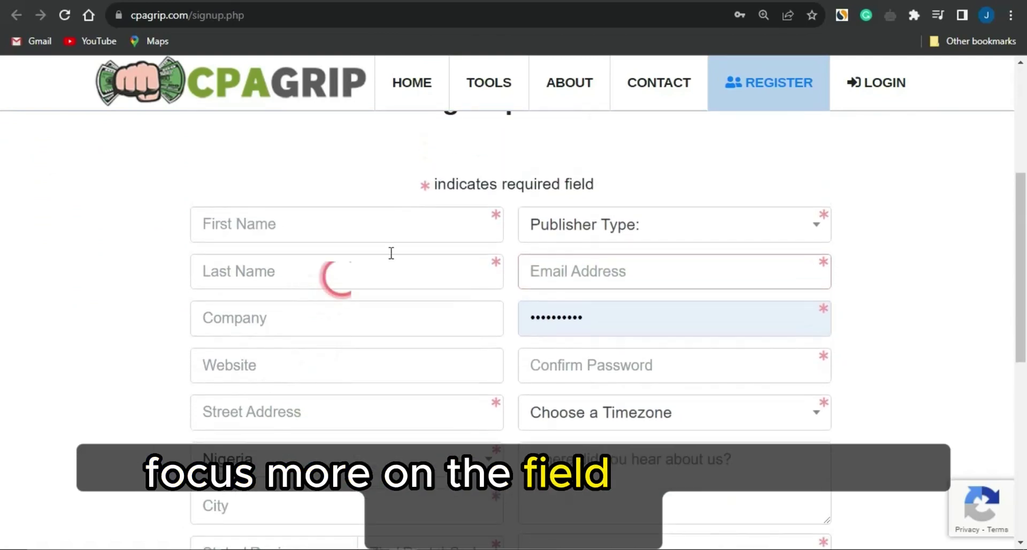
mouse_move(504, 217)
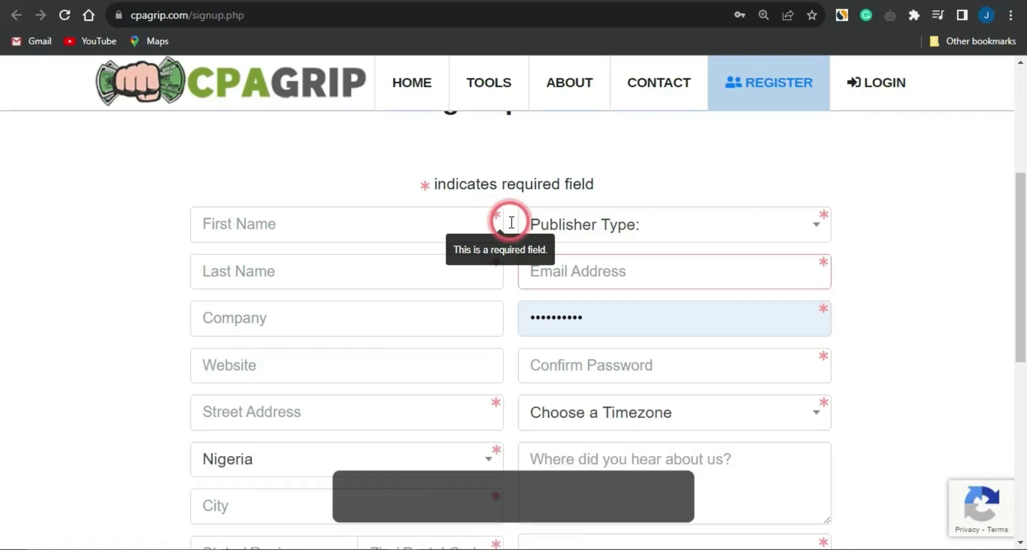
scroll(512, 229, "down", 3)
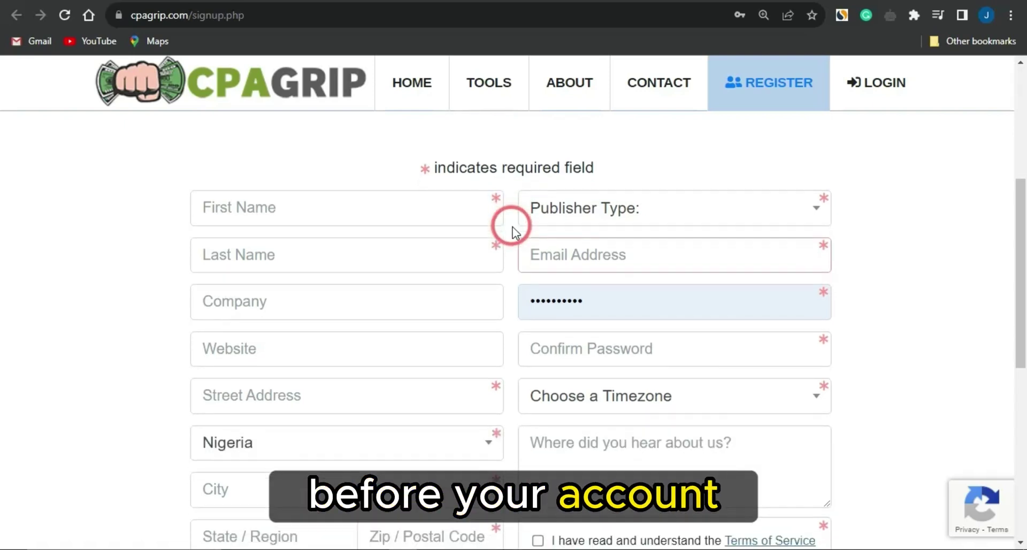
scroll(513, 227, "down", 3)
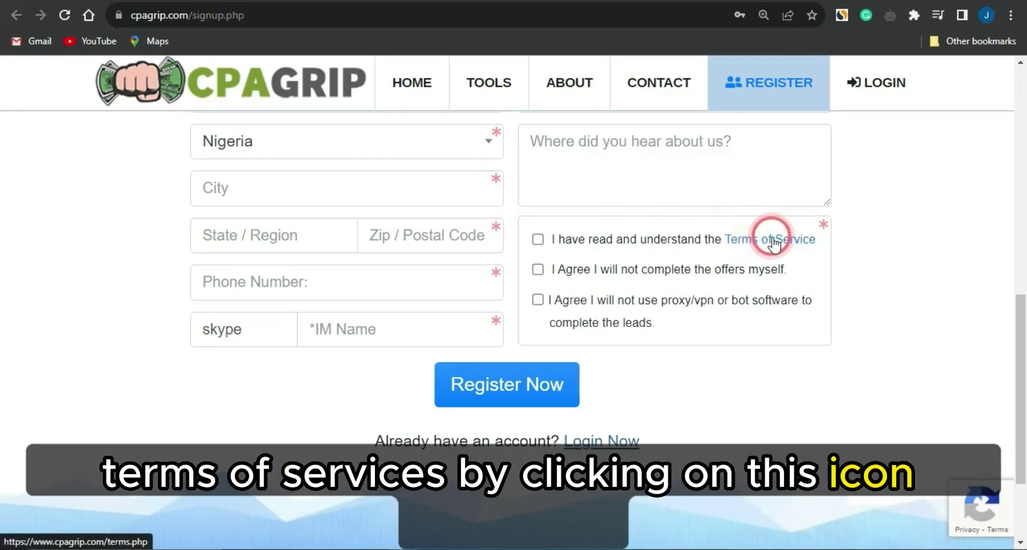
left_click(538, 238)
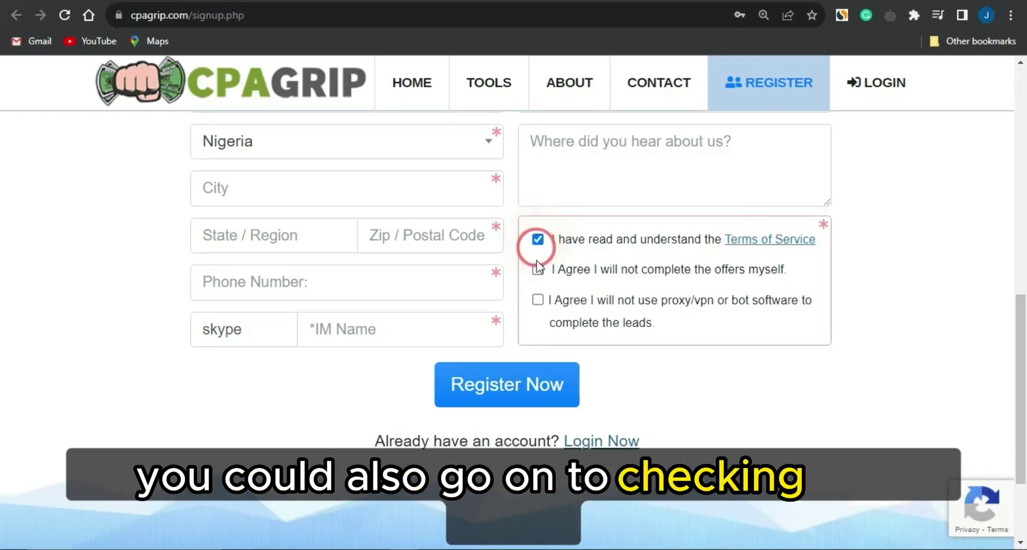
left_click(538, 270)
left_click(537, 299)
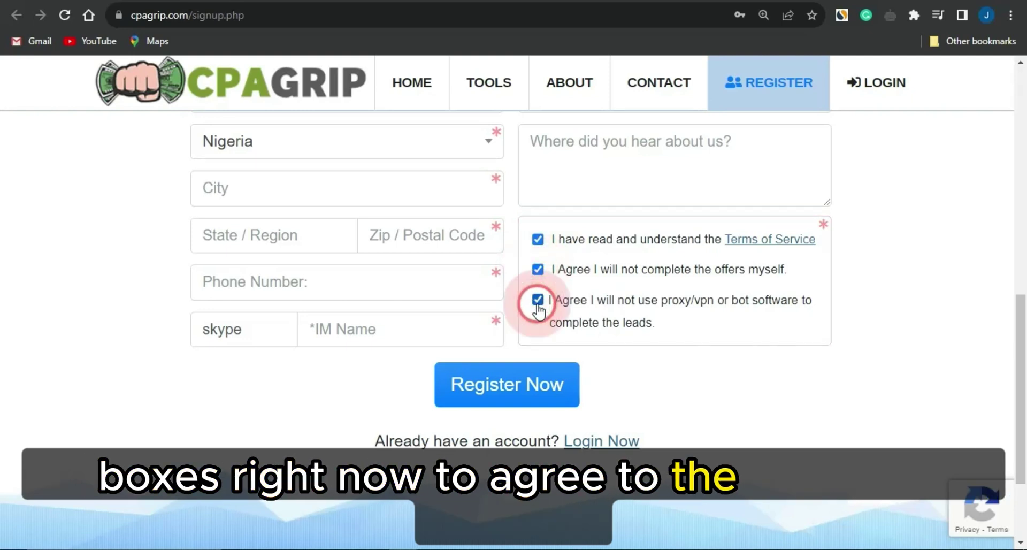
left_click(527, 370)
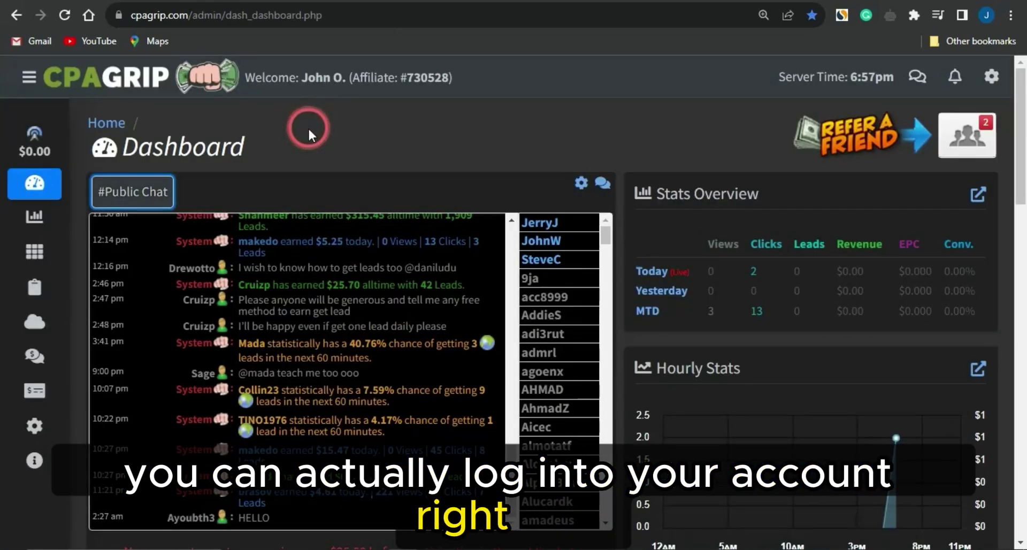
Go to My Offers under Offer Tools in the dashboard sidebar.
left_click(345, 142)
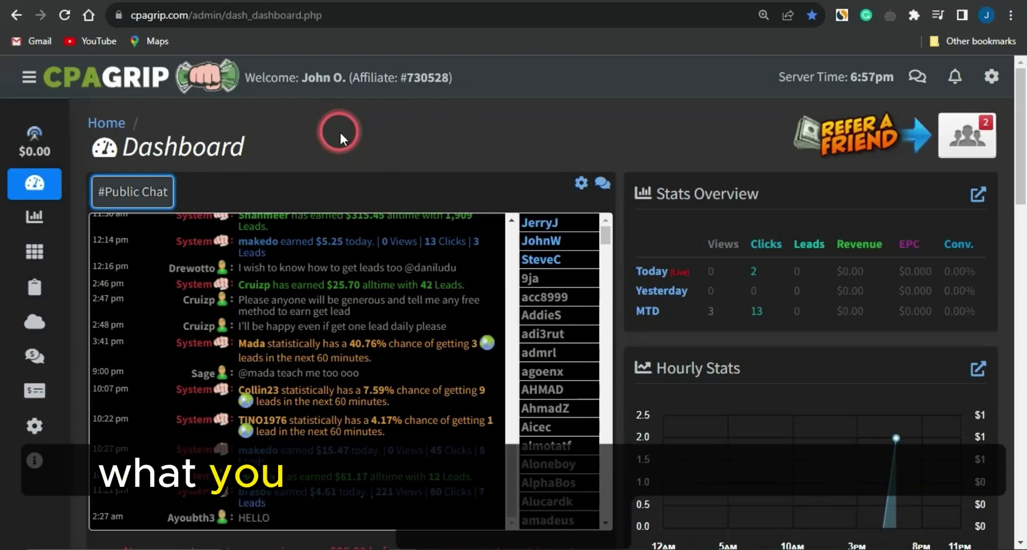
mouse_move(61, 231)
left_click(81, 301)
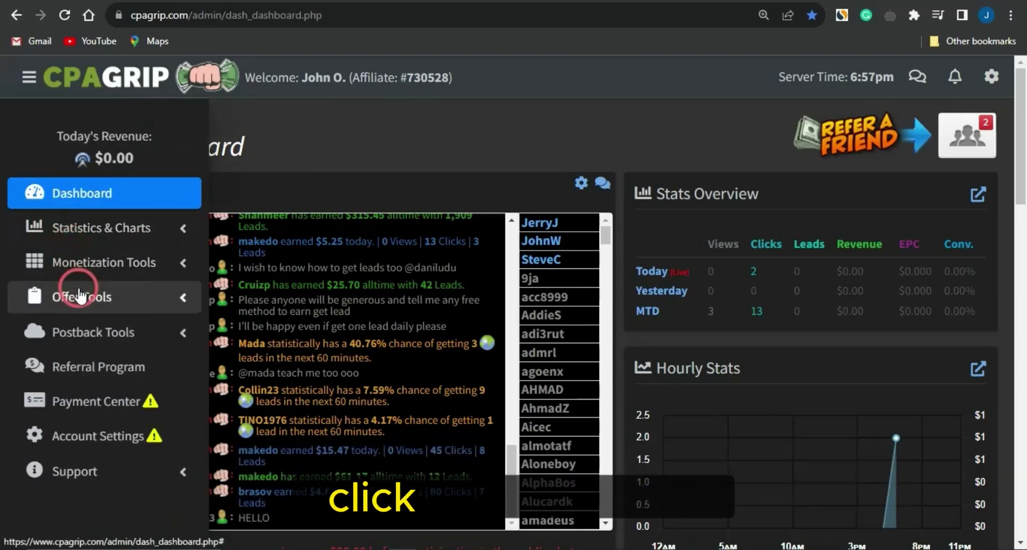
left_click(83, 324)
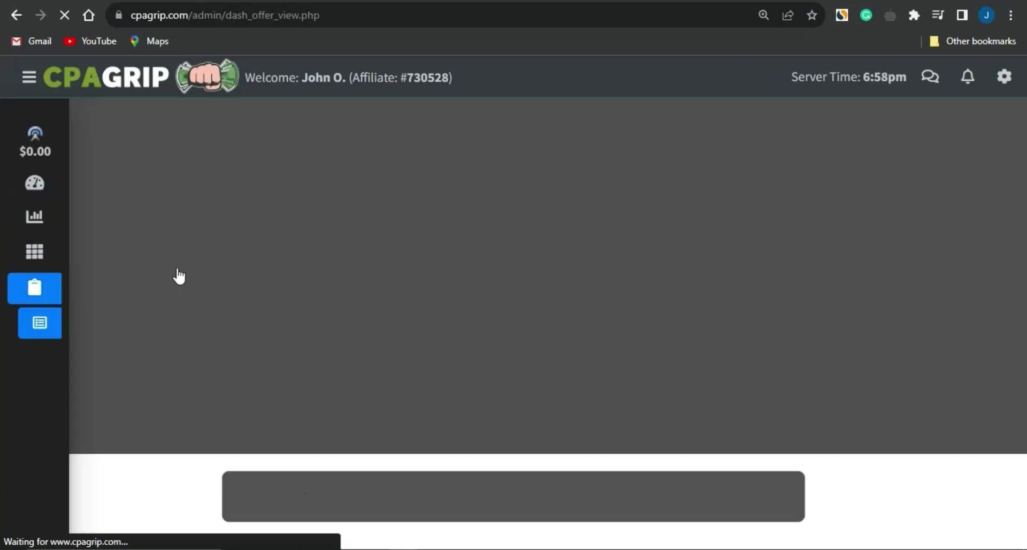
Review the NG | Nigeria offers table and open the Country filter list.
left_click(389, 127)
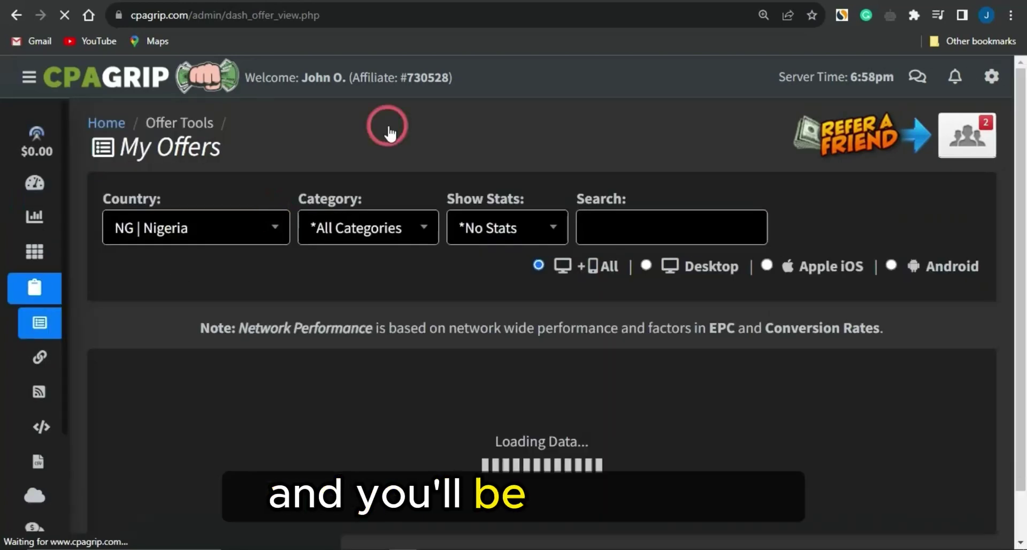
left_click(377, 371)
scroll(376, 371, "down", 5)
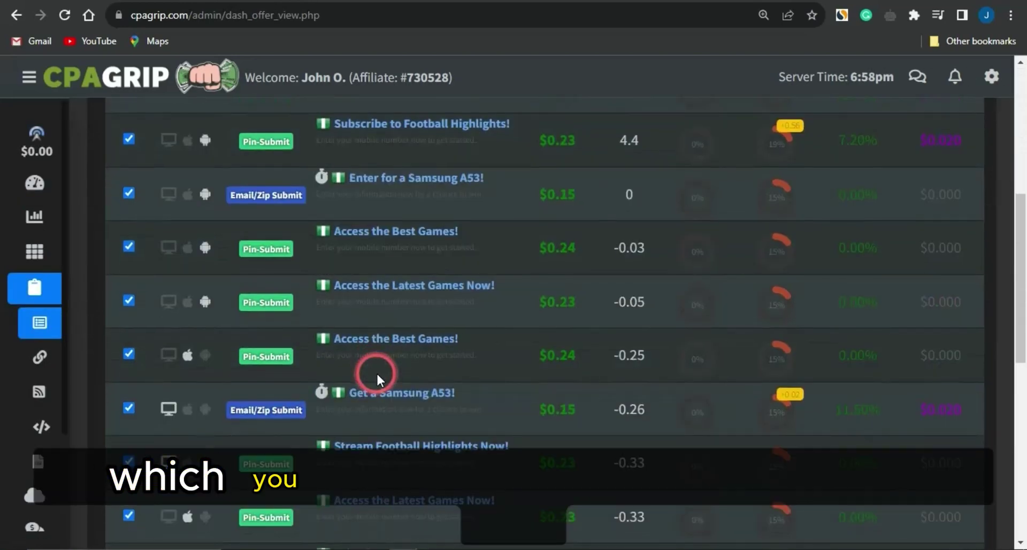
scroll(377, 371, "up", 5)
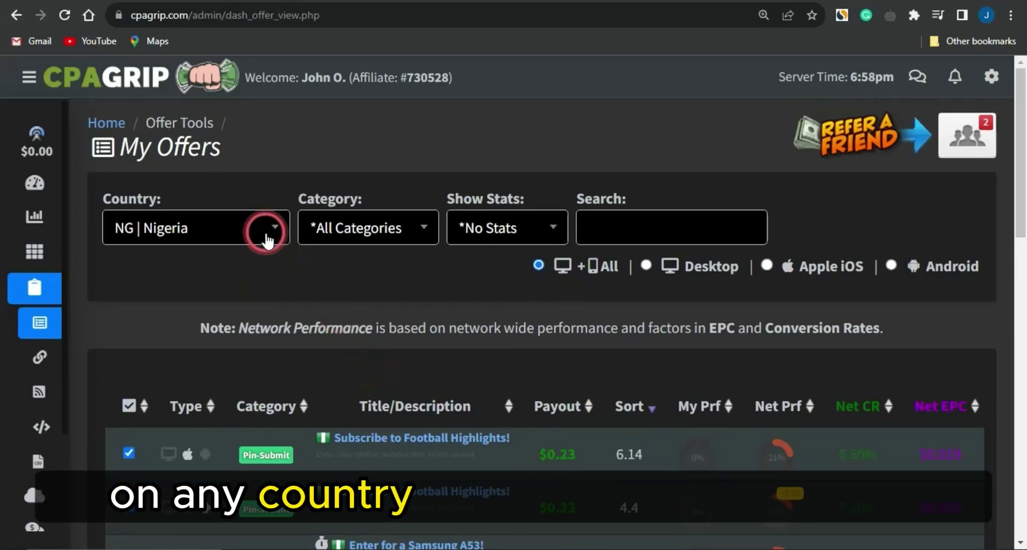
left_click(265, 235)
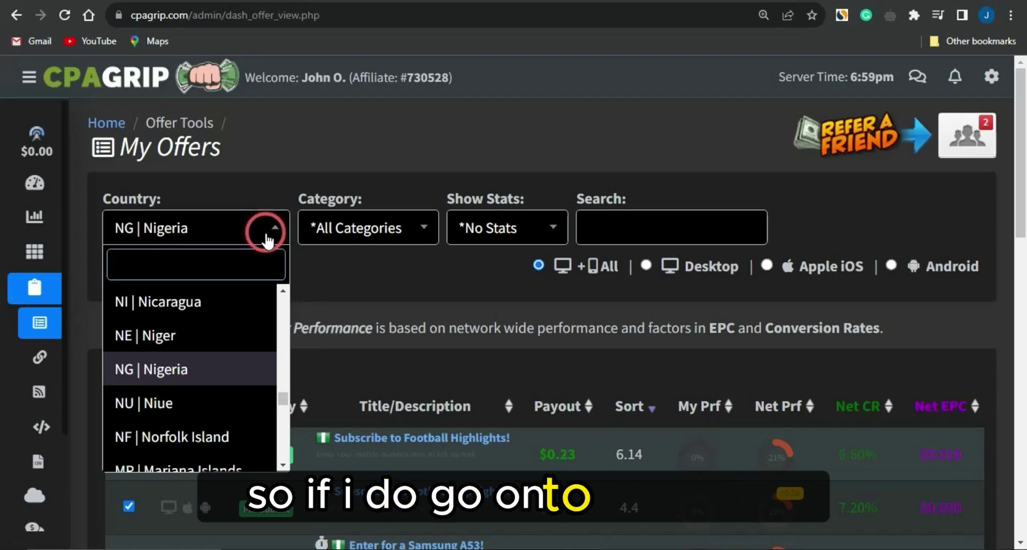
Filter offers to GB | United Kingdom and scroll through the UK offers.
type("gb")
key("Return")
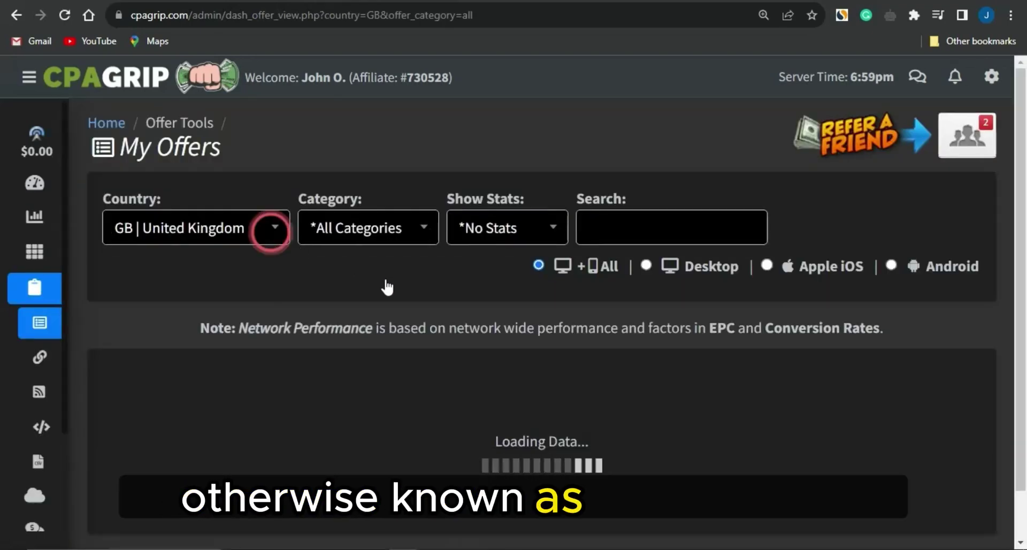
scroll(410, 300, "down", 1)
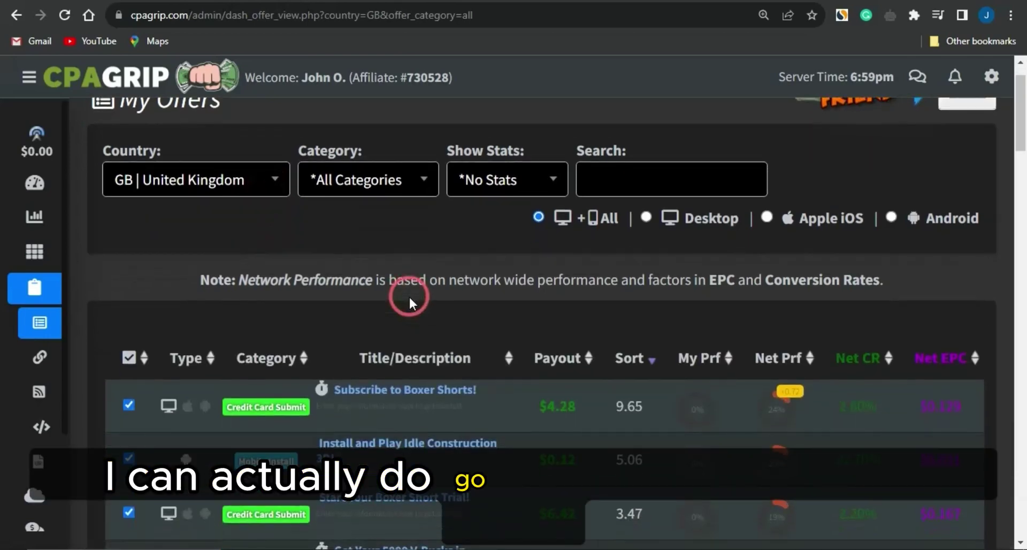
scroll(408, 295, "down", 5)
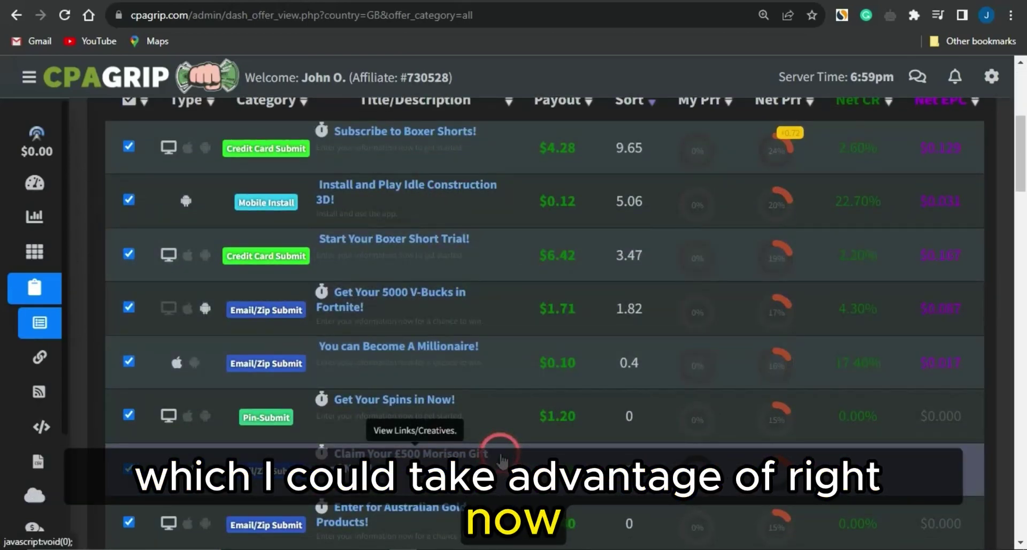
scroll(500, 458, "down", 2)
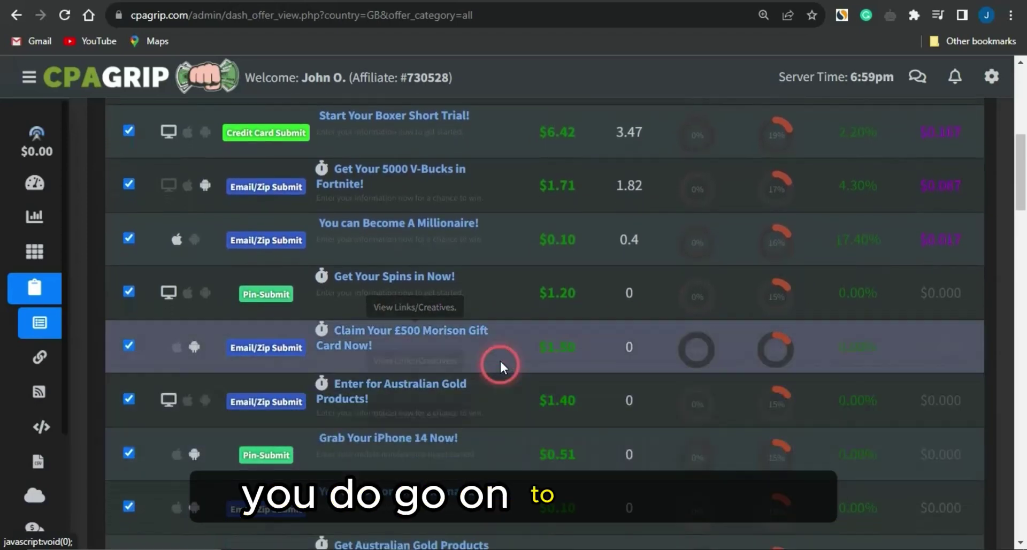
scroll(512, 425, "down", 1)
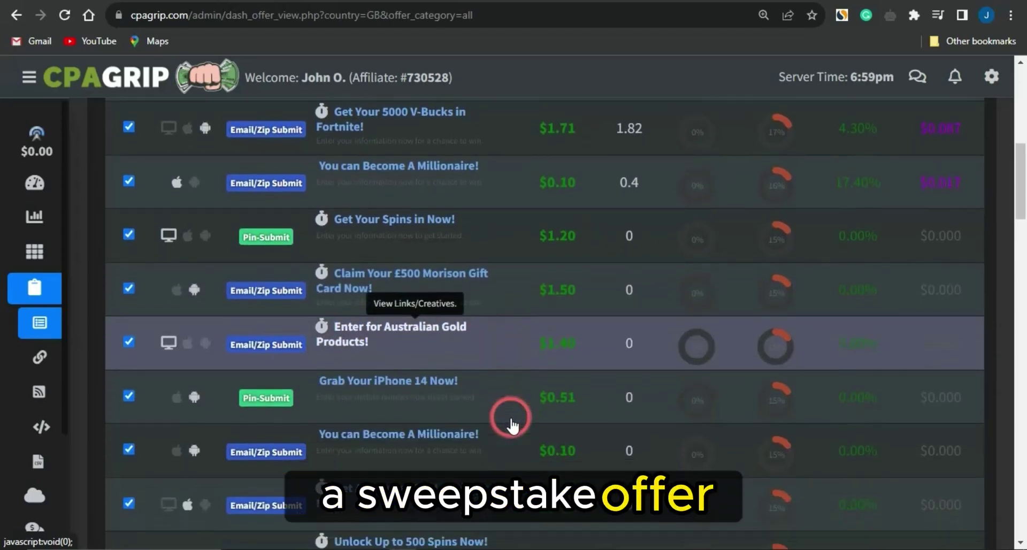
scroll(512, 426, "down", 1)
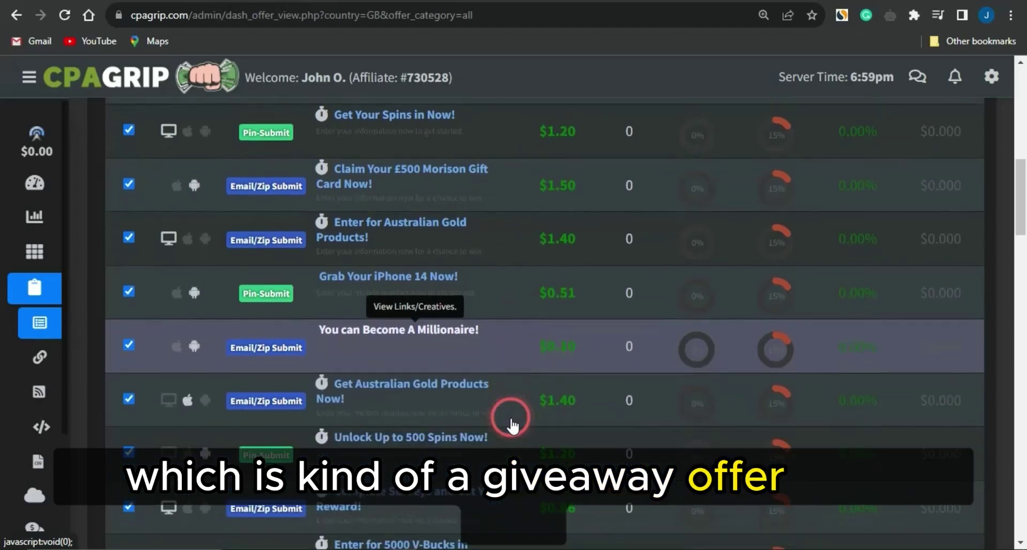
scroll(512, 426, "up", 2)
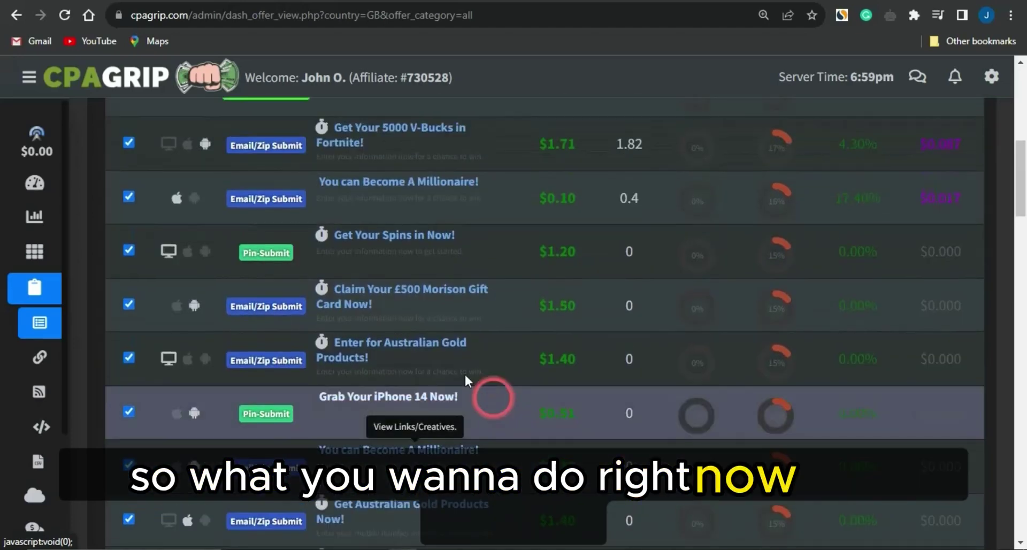
Open the Claim Your £500 Morison Gift Card Now! offer, paying $1.50.
left_click(387, 305)
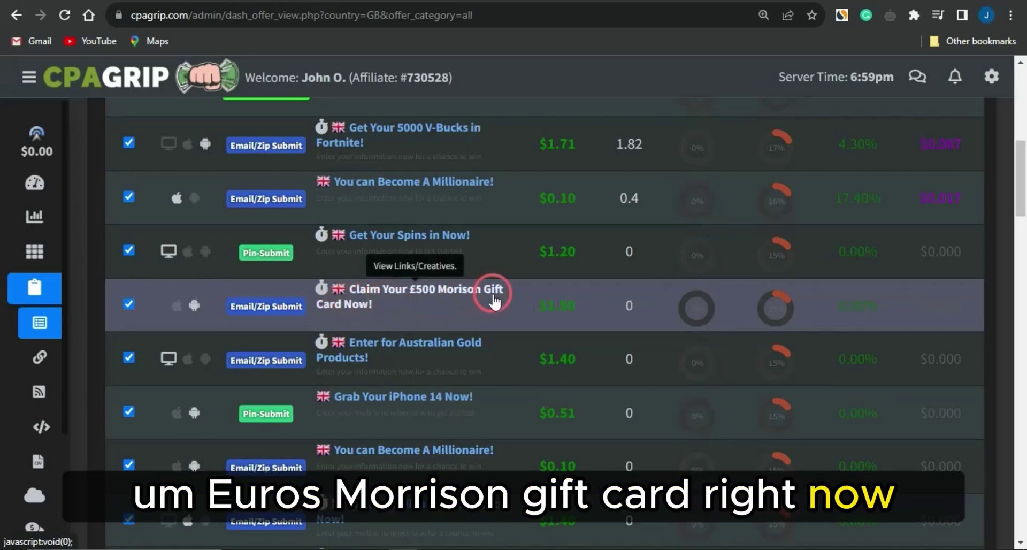
left_click_drag(537, 297, 576, 305)
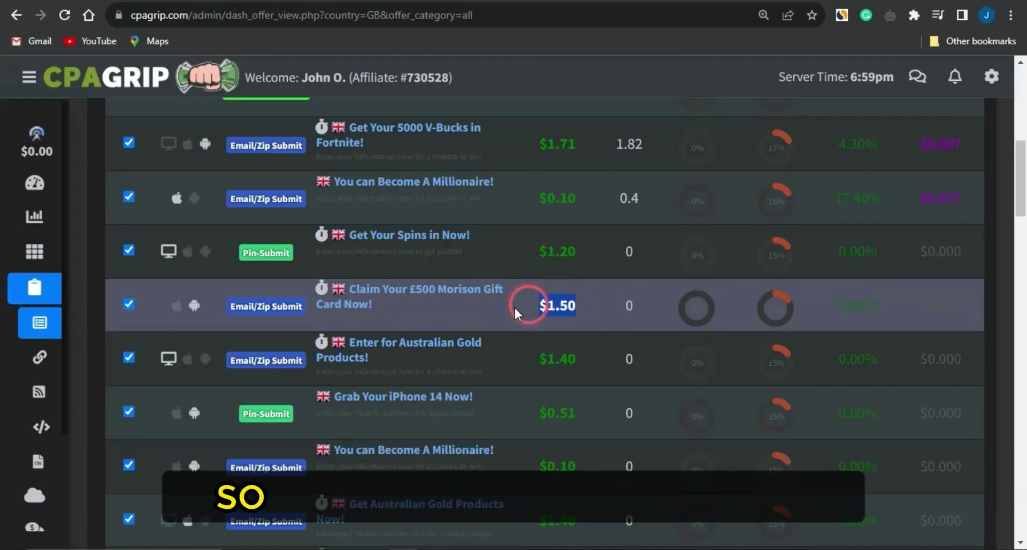
left_click(370, 300)
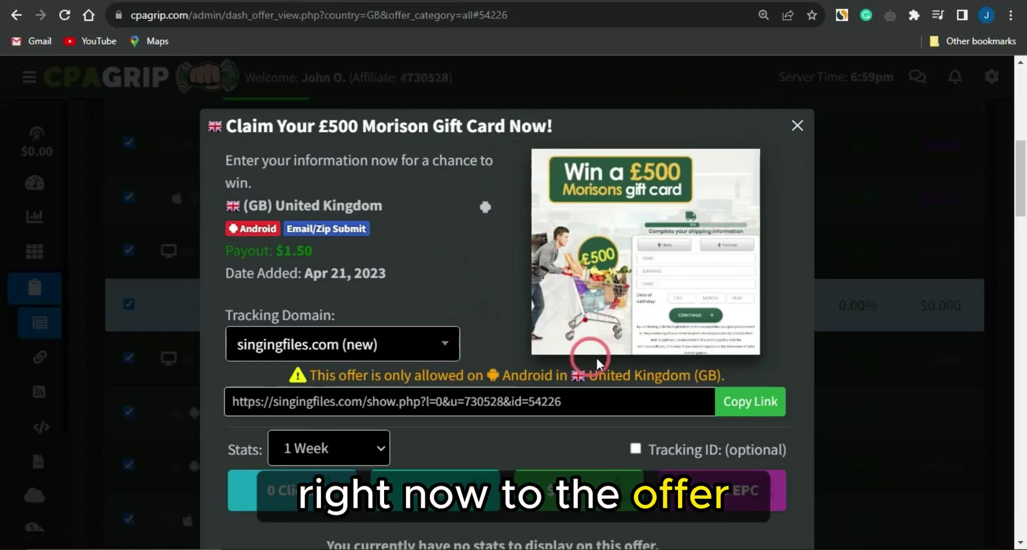
Copy the Morison gift card offer's singingfiles.com tracking link.
left_click(769, 406)
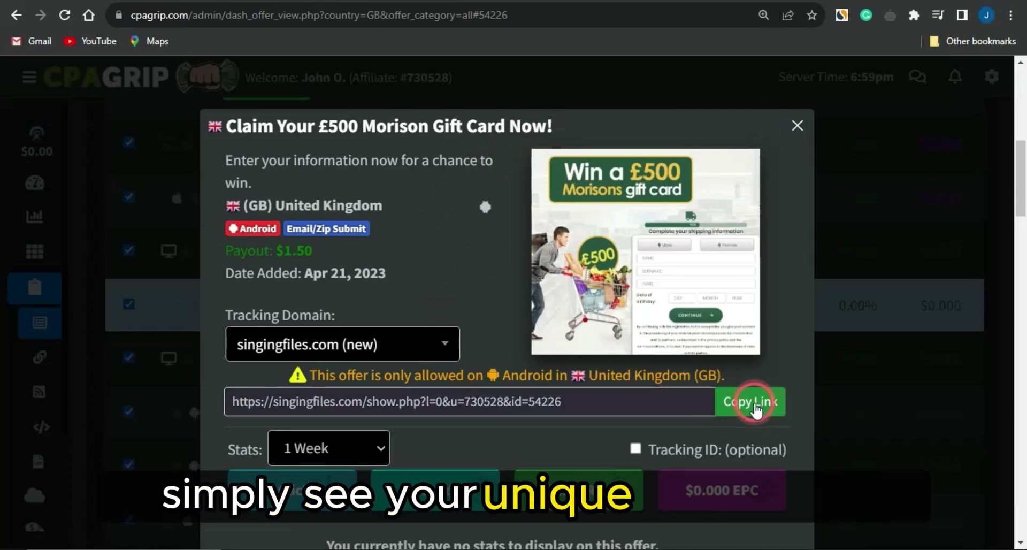
left_click(756, 411)
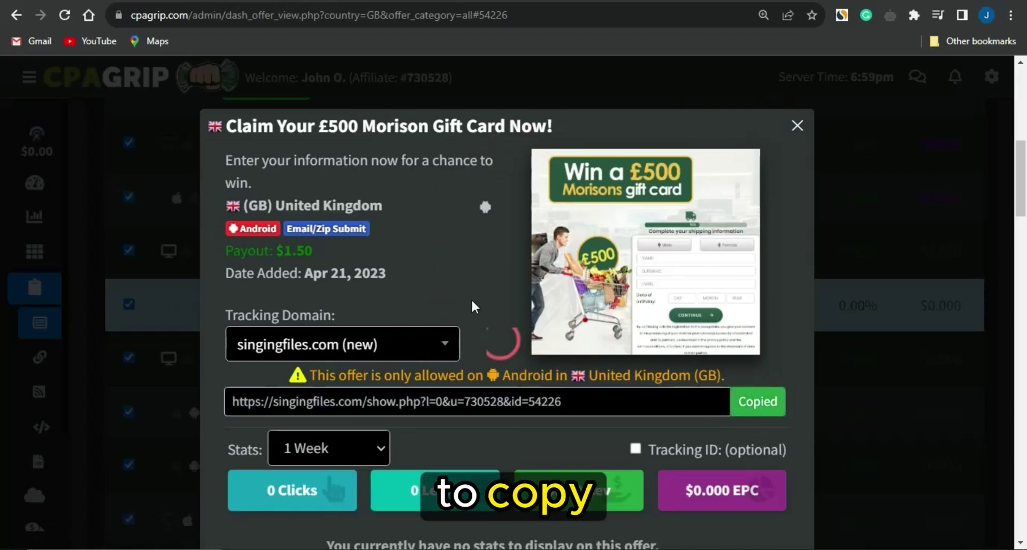
left_click(754, 409)
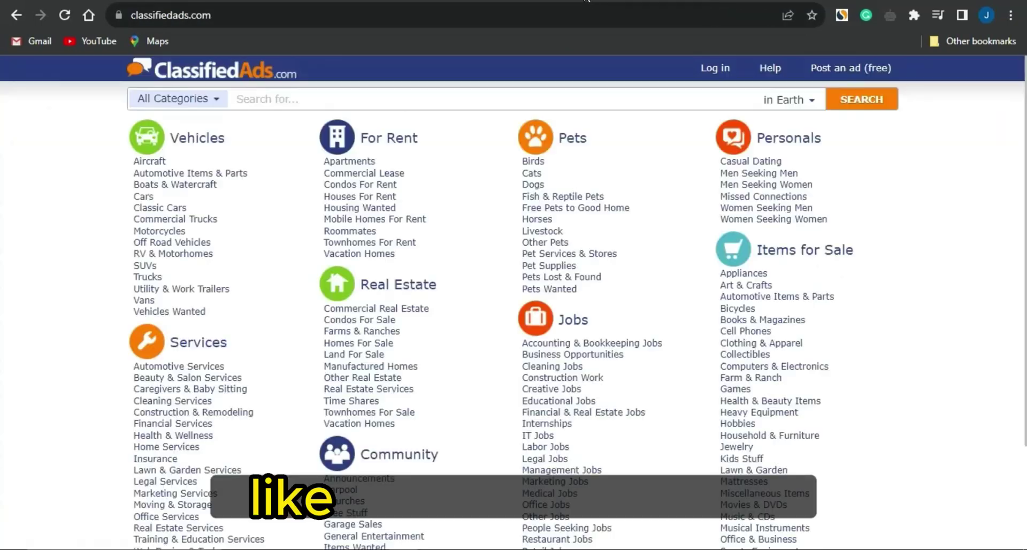
Go from linktr.ee to the classifiedads.com homepage.
left_click(548, 159)
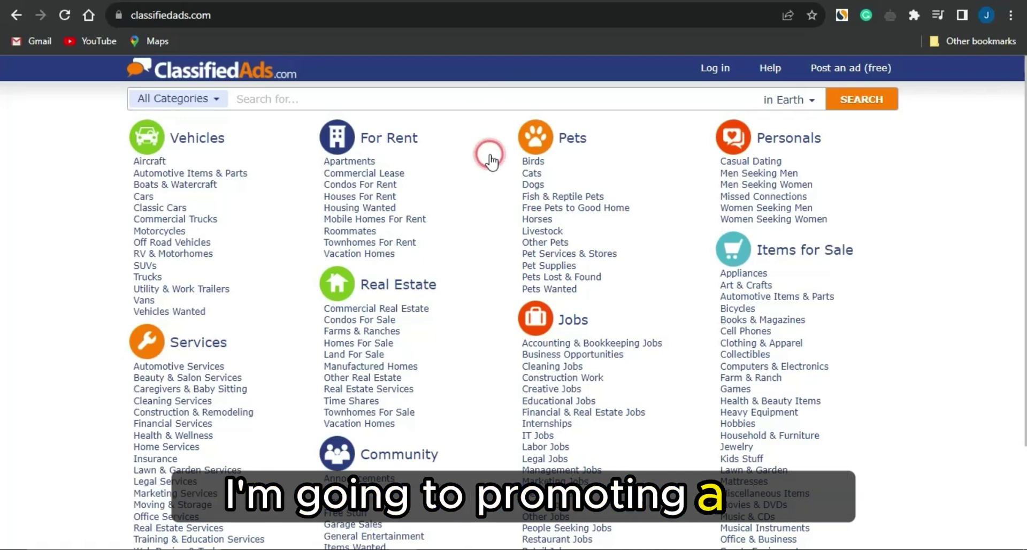
Browse the categories, then go to 'Post an ad (free)'.
scroll(489, 157, "down", 2)
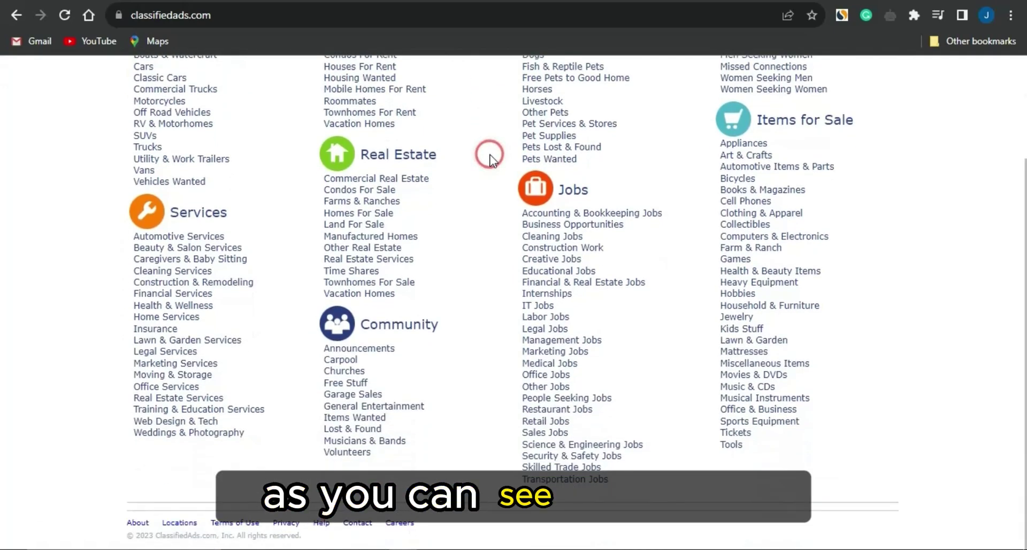
scroll(489, 157, "up", 2)
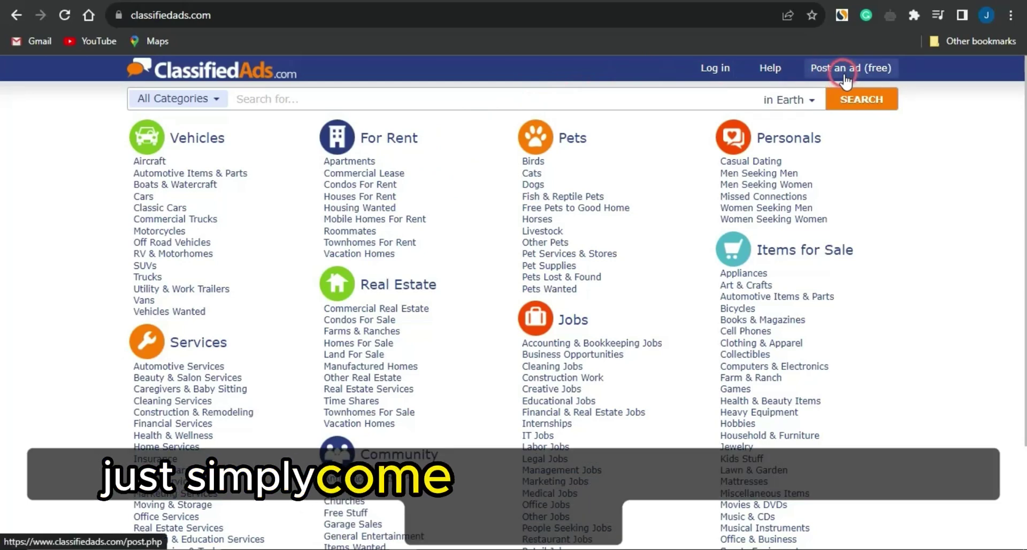
left_click(844, 79)
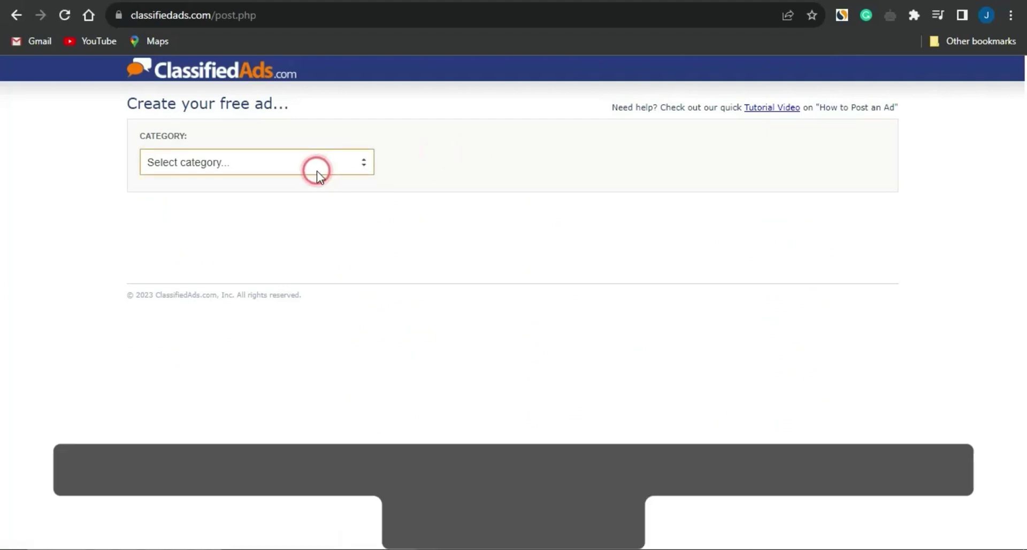
Set the ad category to Items for Sale › Computers & Electronics, replacing an initial Personals pick.
left_click(277, 162)
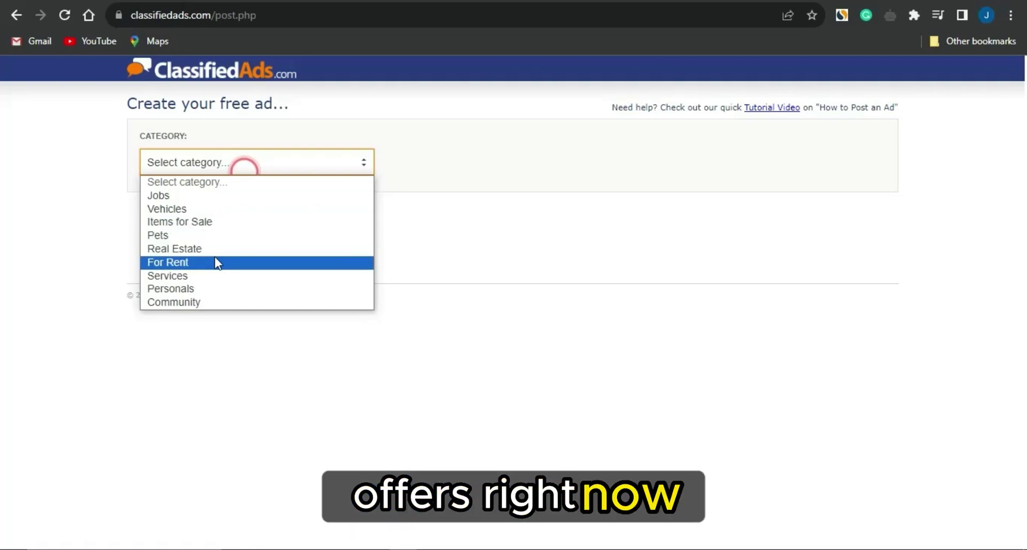
left_click(214, 288)
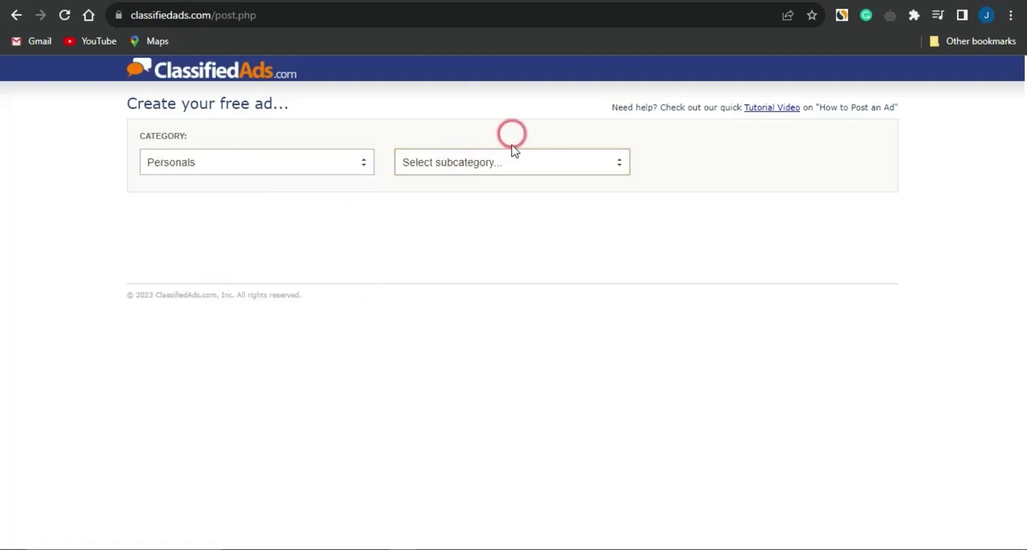
left_click(496, 163)
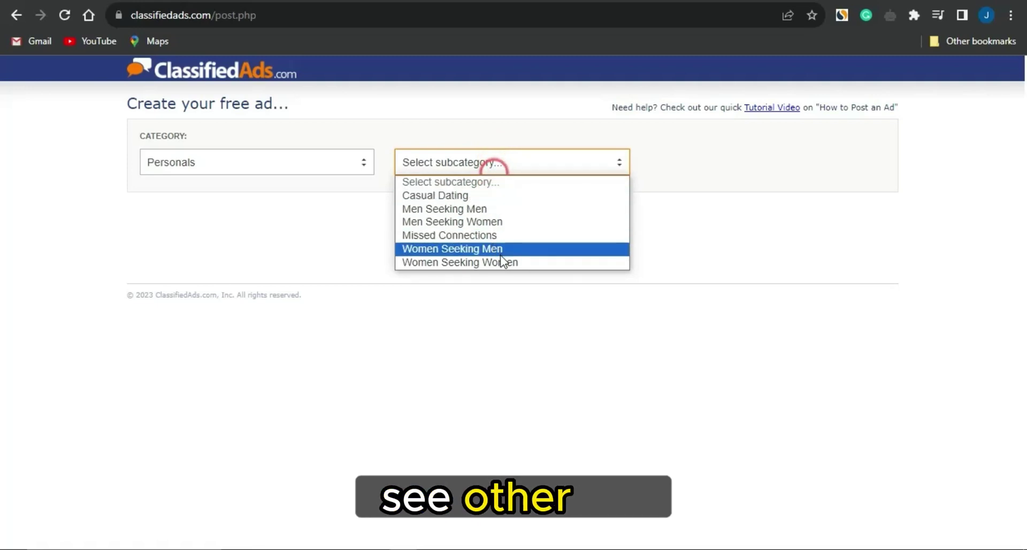
left_click(256, 168)
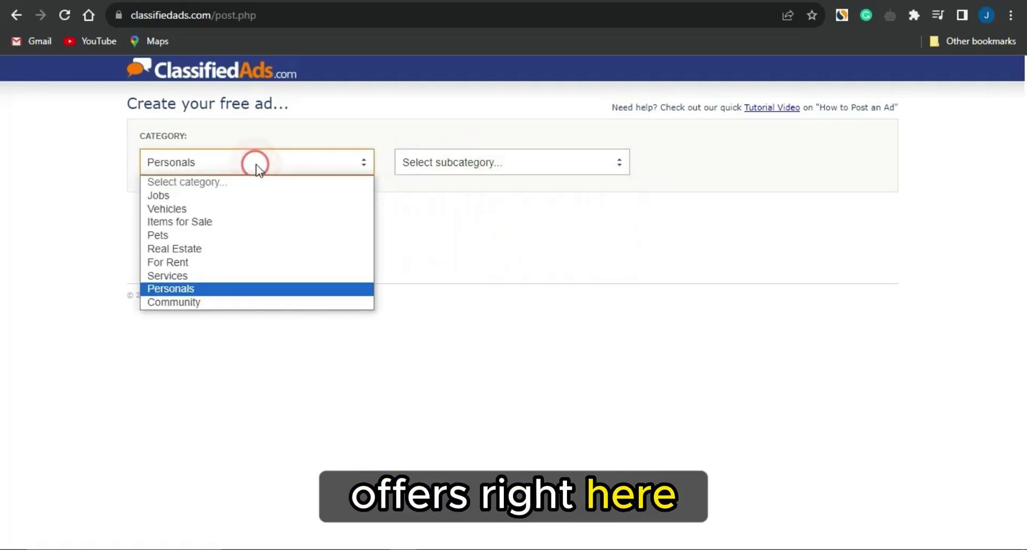
left_click(197, 227)
left_click(474, 165)
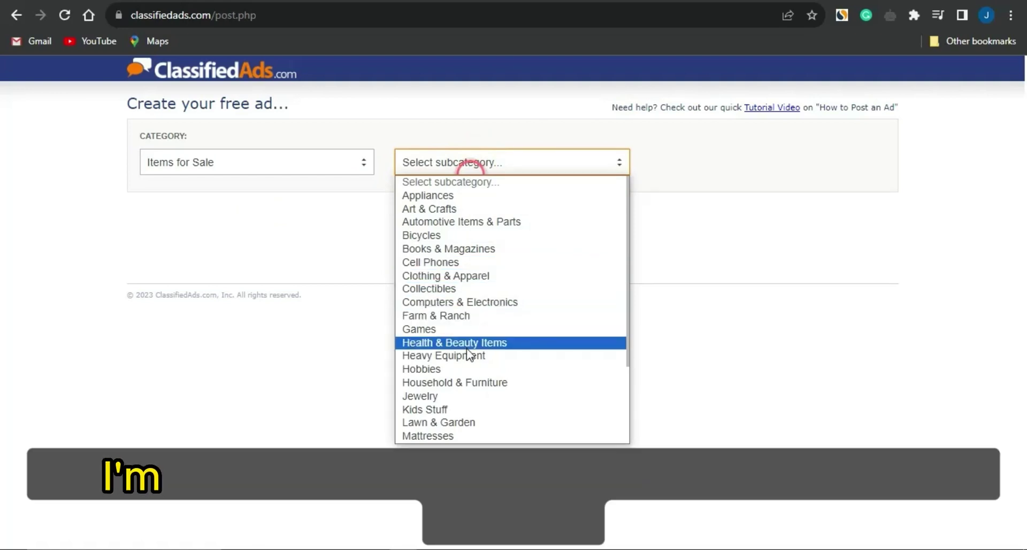
left_click(460, 303)
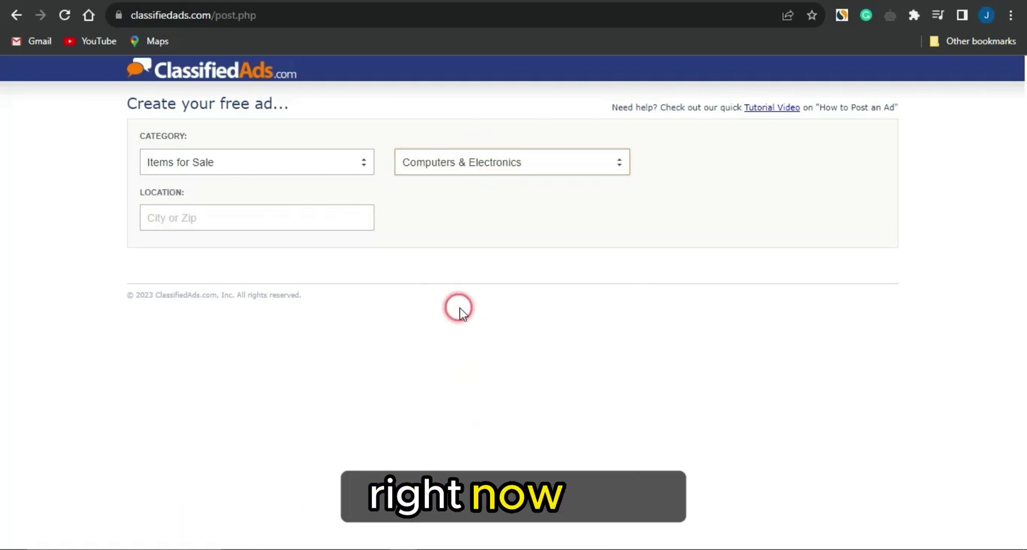
left_click(170, 215)
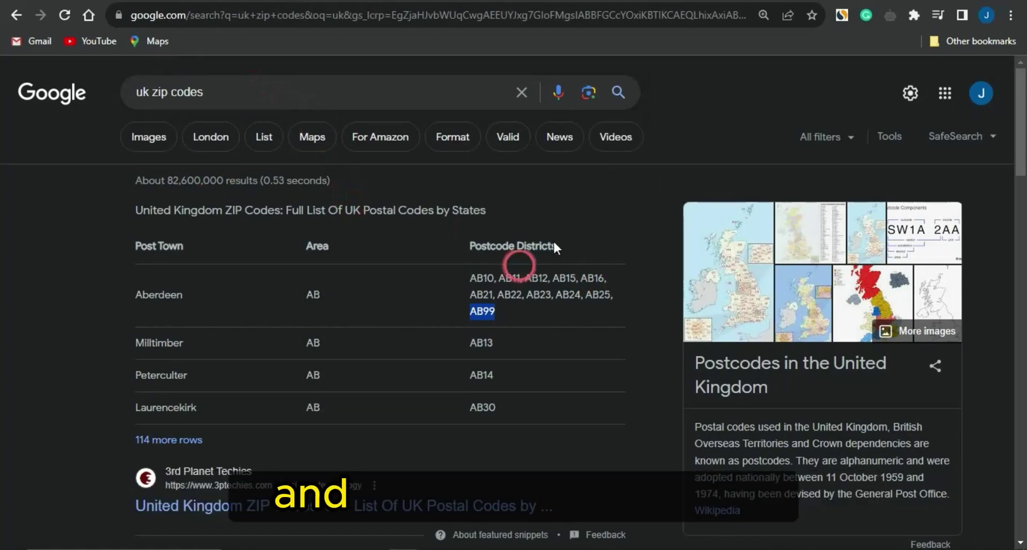
Select postcode district AB13 in the Google 'uk zip codes' results.
left_click(521, 337)
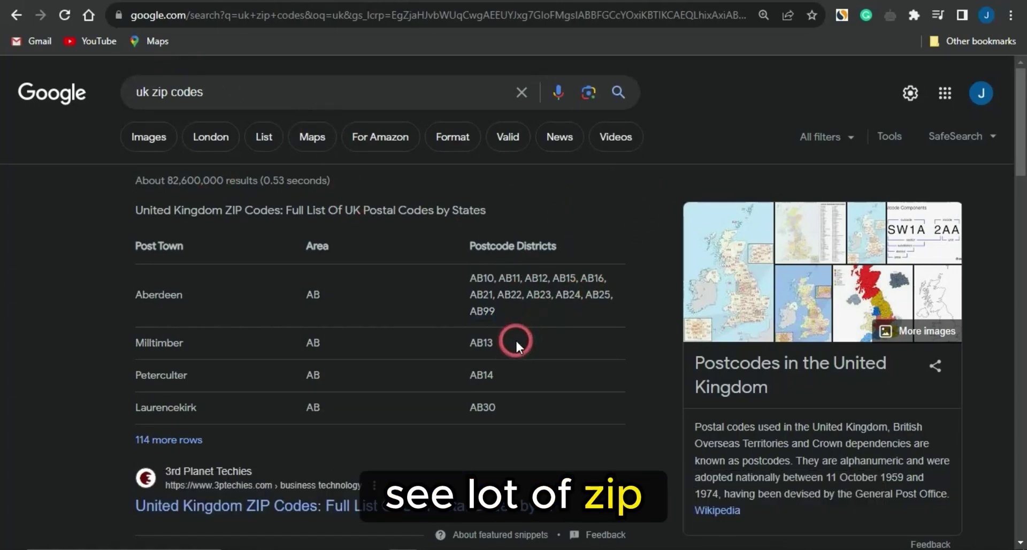
left_click(478, 345)
left_click_drag(471, 346, 473, 344)
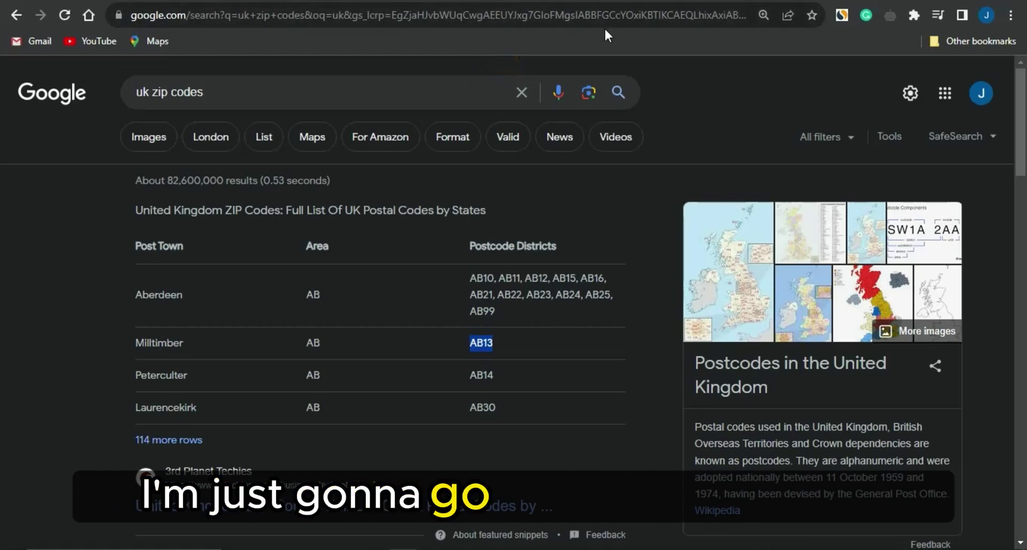
Set the ClassifiedAds.com ad location to AB13 Aberdeen, Scotland, UK, then return to the CPAGrip offer.
left_click(606, 1)
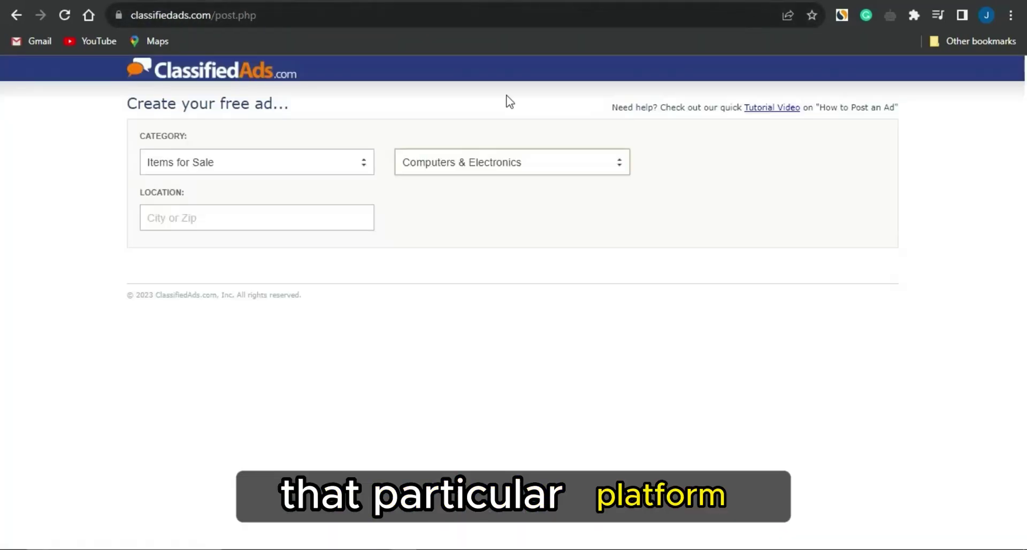
left_click(261, 229)
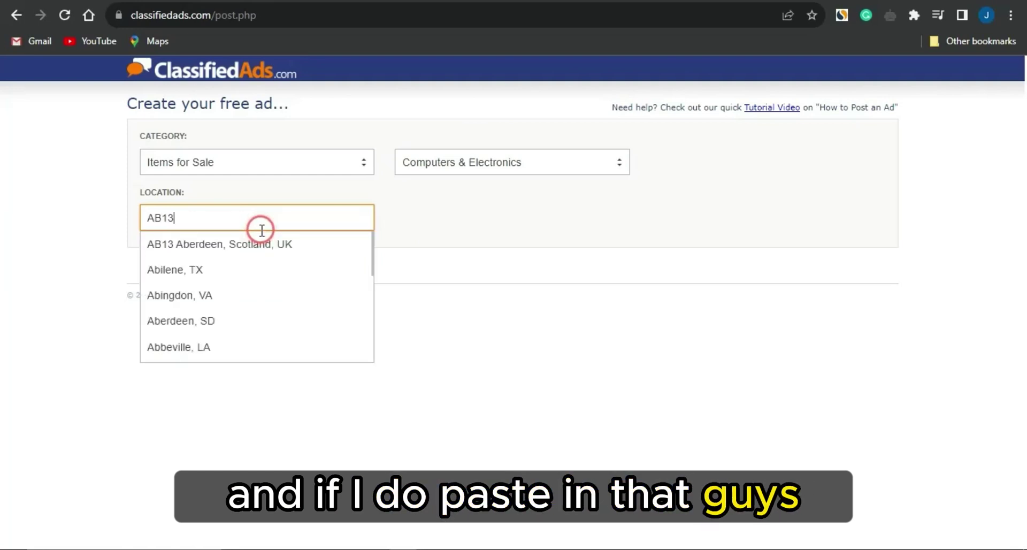
left_click(211, 249)
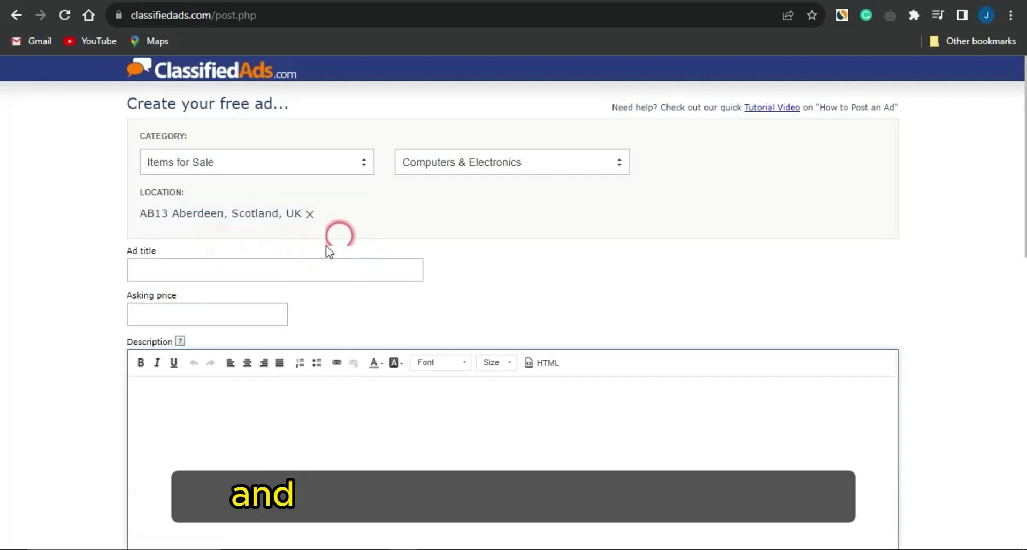
left_click(228, 260)
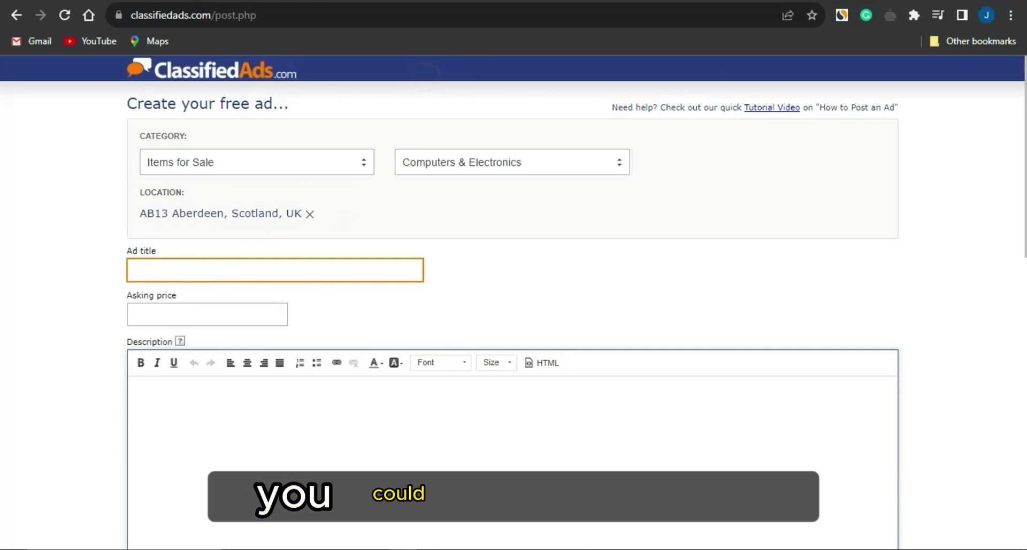
left_click(506, 1)
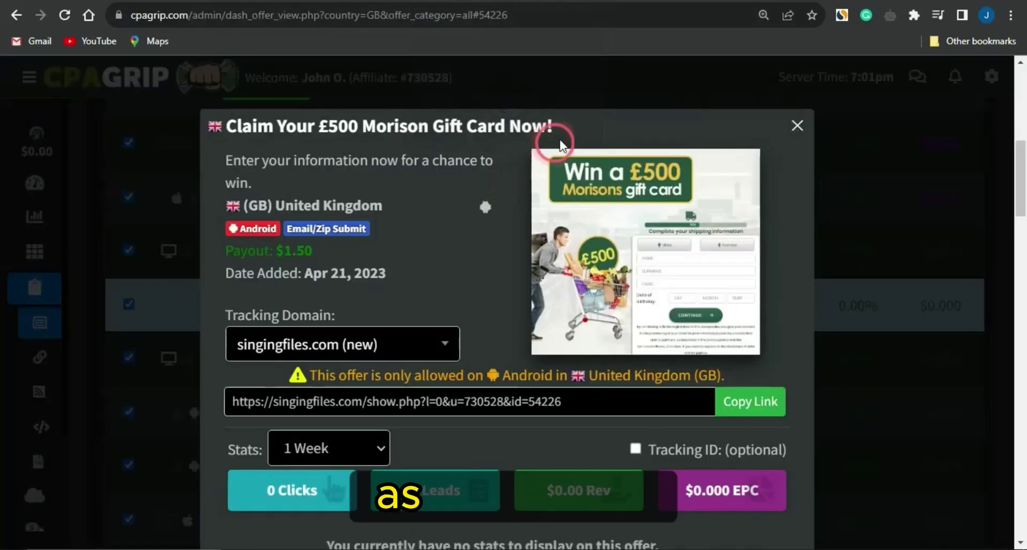
Paste the CPAGrip offer title 'Claim Your £500 Morison Gift Card Now!' into the Ad title field.
left_click_drag(551, 127, 243, 127)
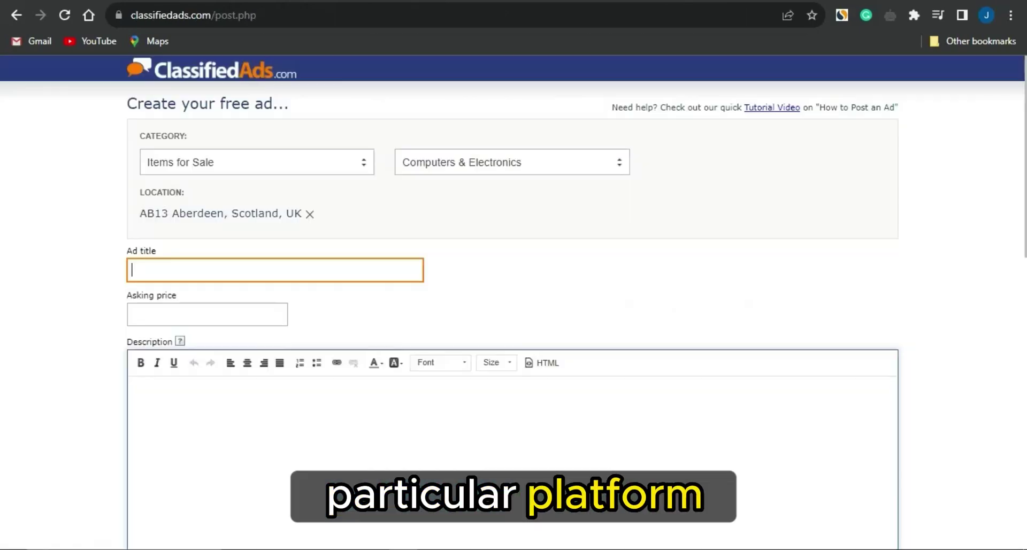
left_click(692, 3)
left_click(248, 254)
type("Claim Your £500 Morison Gift Card Now!")
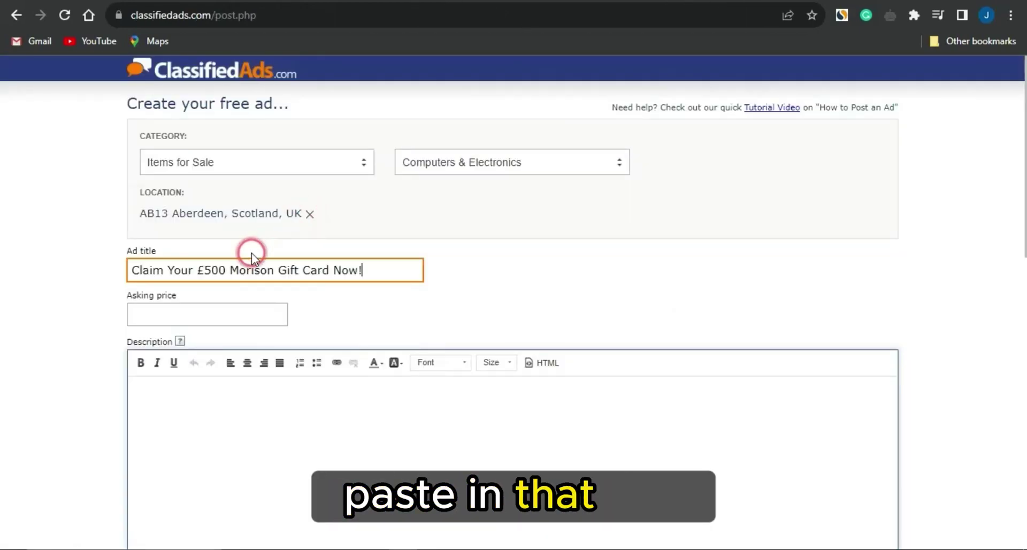
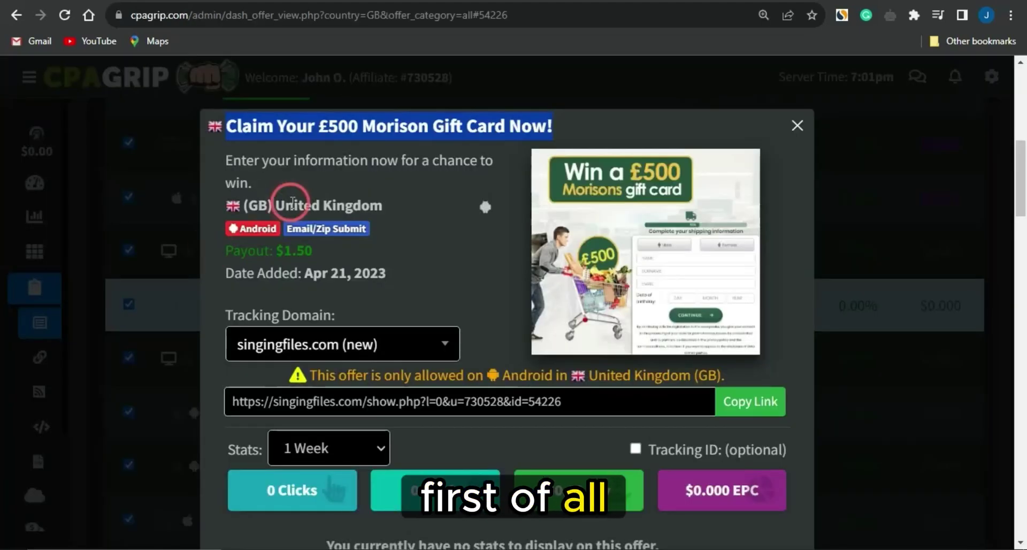
Select the £500 Morison gift card offer's description sentence in CPAGrip for copying.
left_click_drag(270, 180, 210, 171)
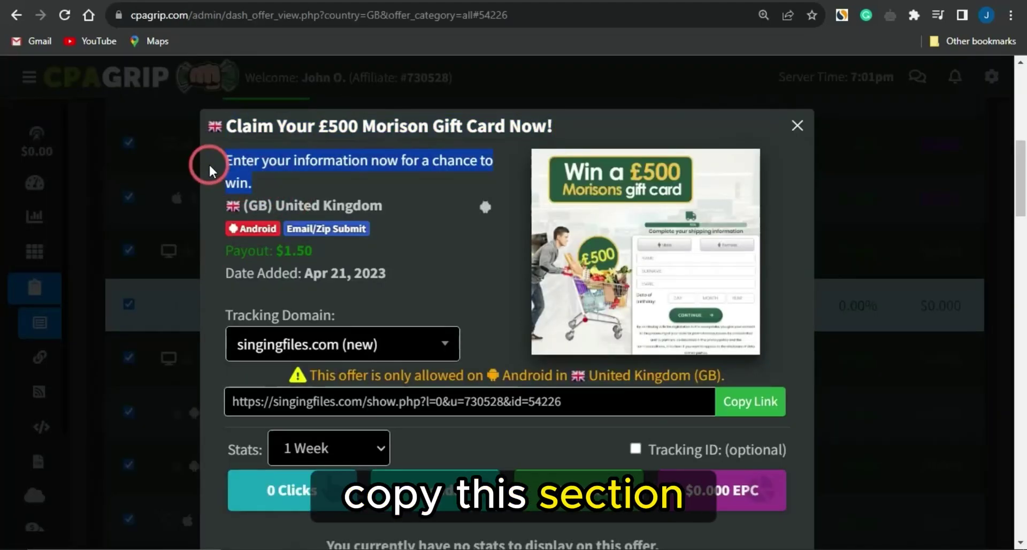
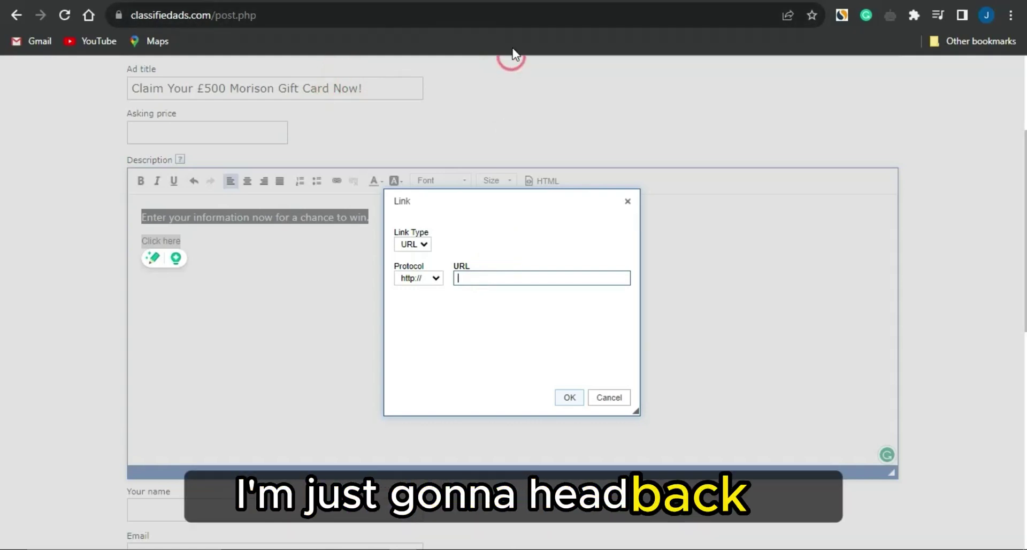
Copy the singingfiles.com tracking link for the £500 Morison Gift Card offer in CPAGrip.
left_click(492, 1)
left_click(764, 401)
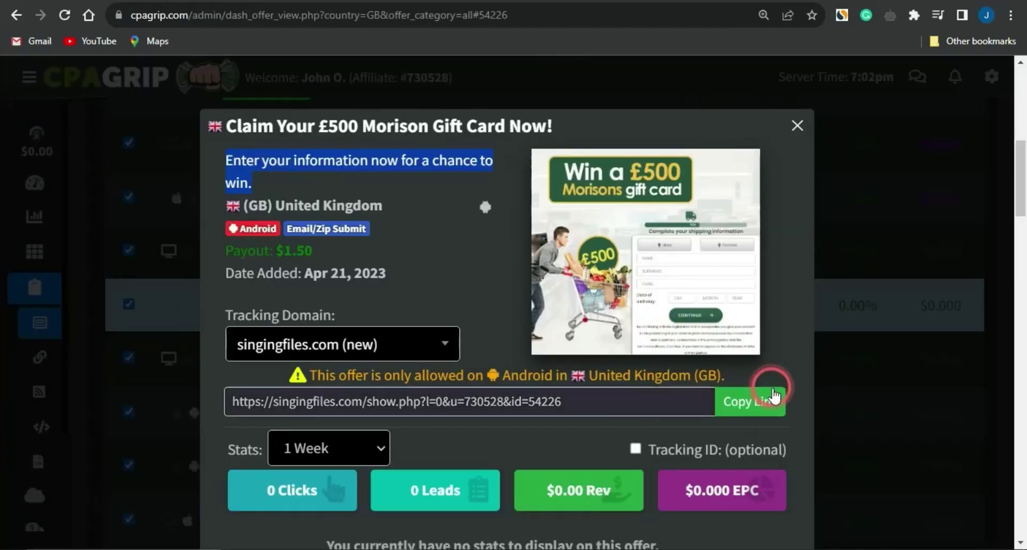
Replace the old link in Notepad with the copied singingfiles.com offer link.
mouse_move(602, 544)
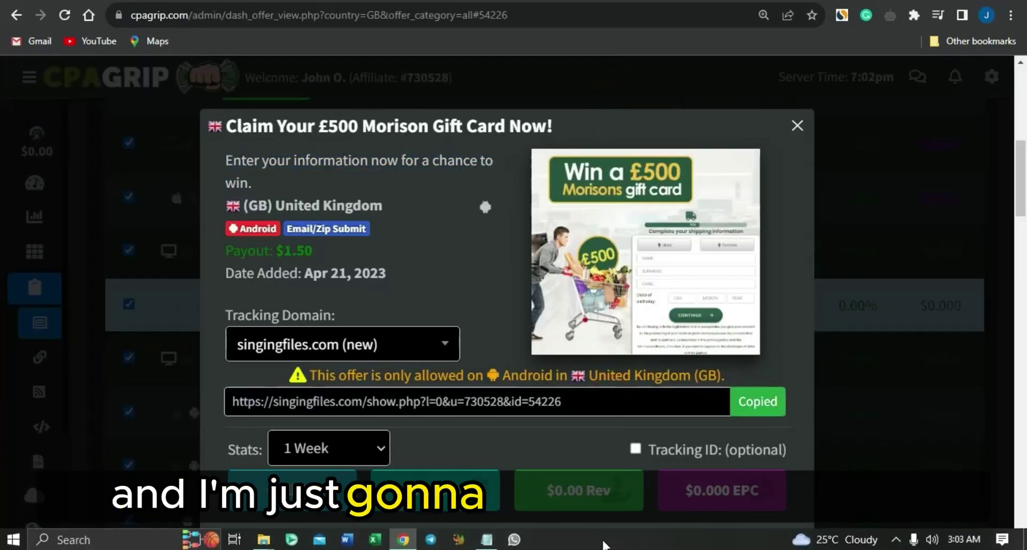
left_click(486, 540)
key("ctrl+a")
key("ctrl+v")
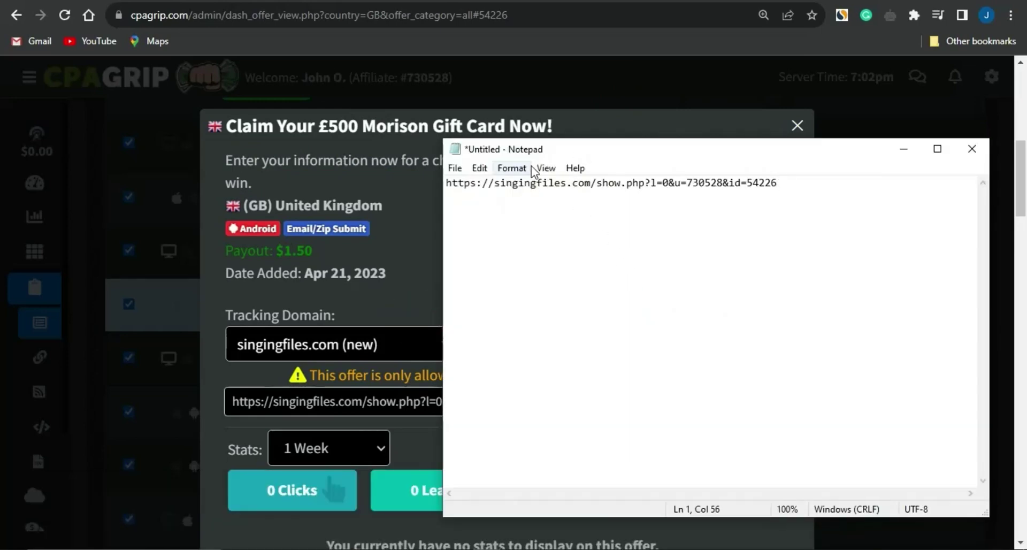
left_click_drag(493, 183, 437, 184)
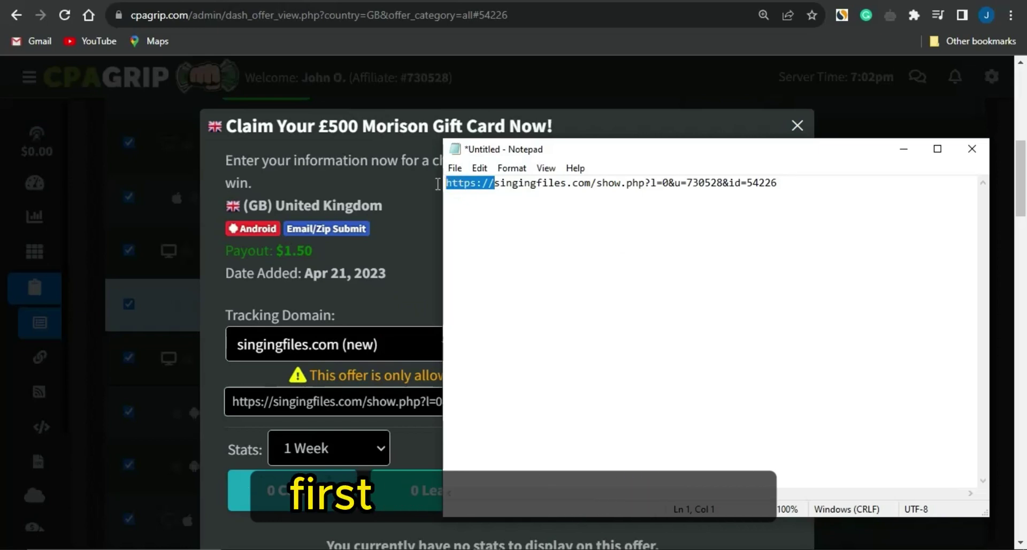
key("BackSpace")
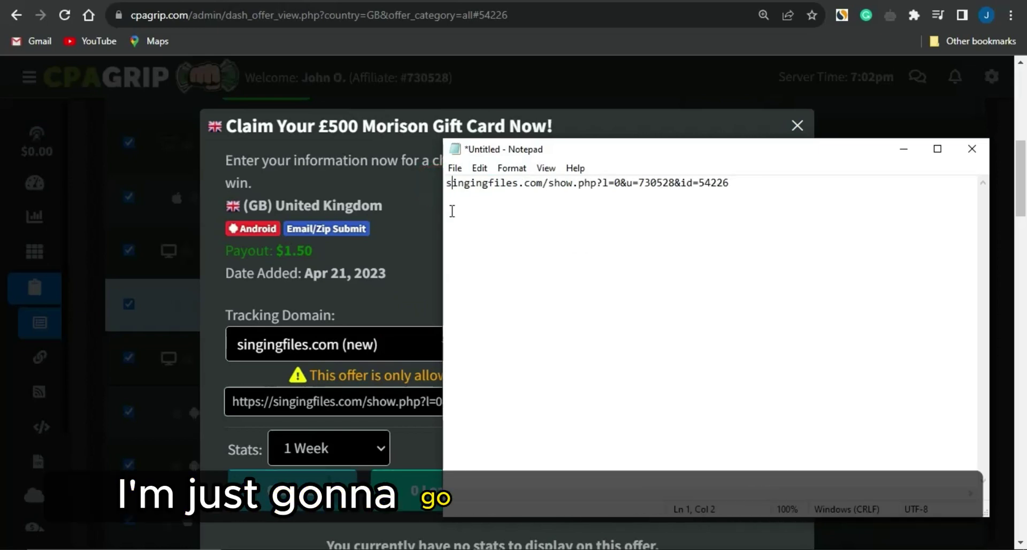
key("ctrl+a")
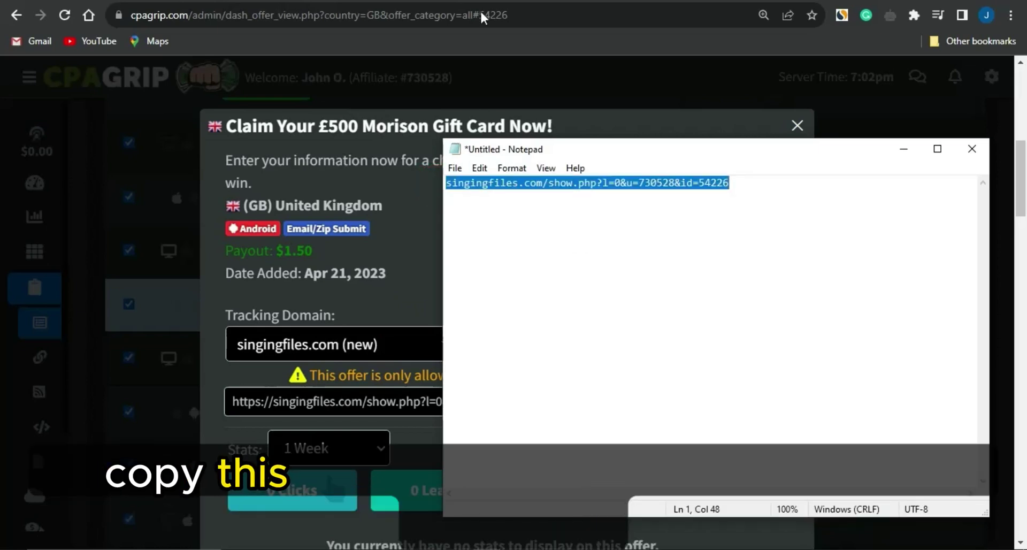
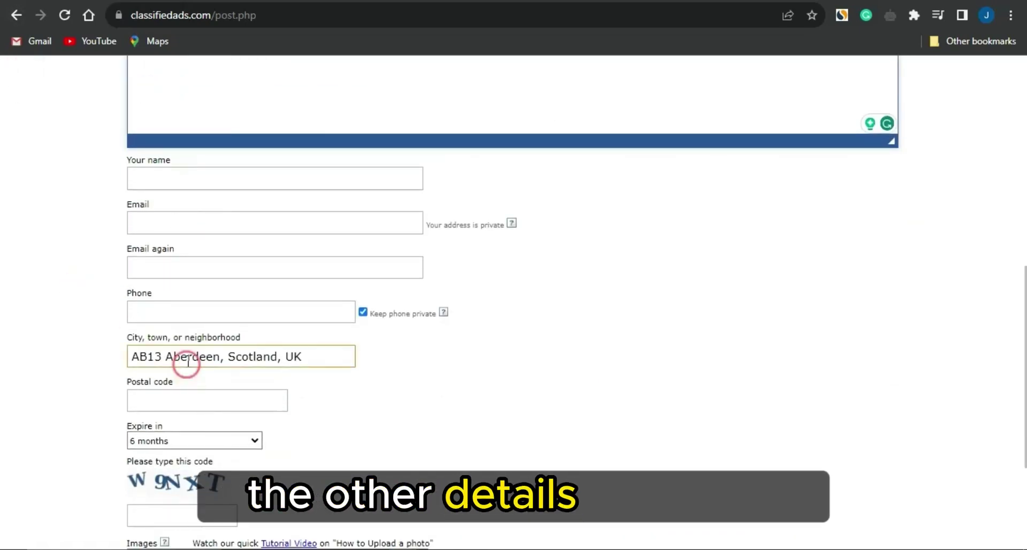
Review the ClassifiedAds £500 gift-card ad form for Aberdeen, then head to leadsleap.com.
scroll(185, 361, "down", 4)
left_click(188, 360)
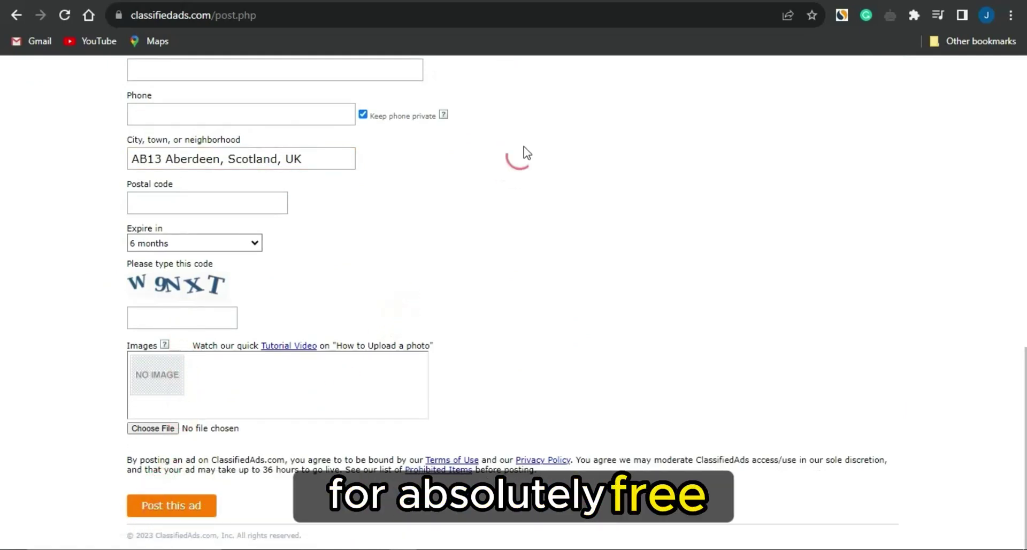
scroll(524, 146, "up", 10)
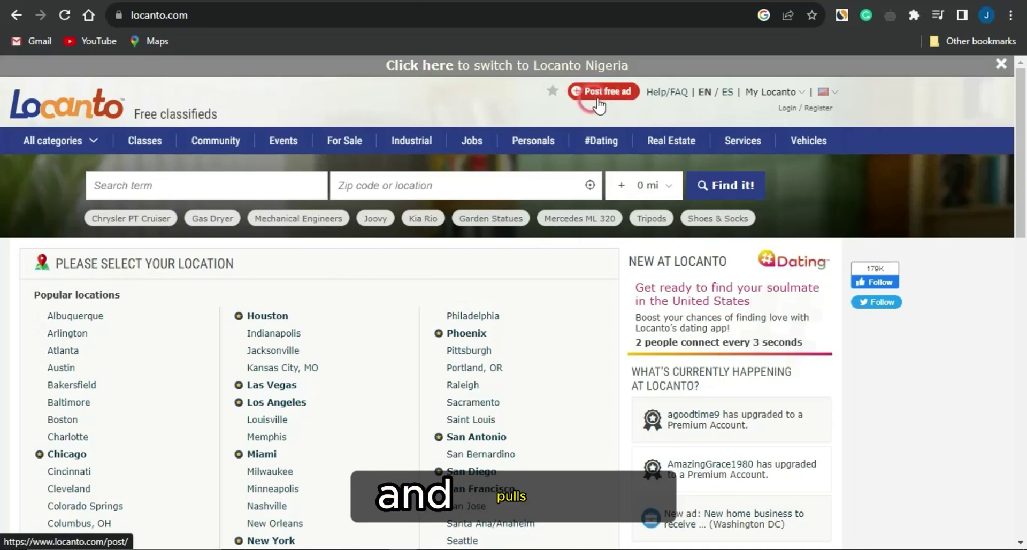
left_click(619, 99)
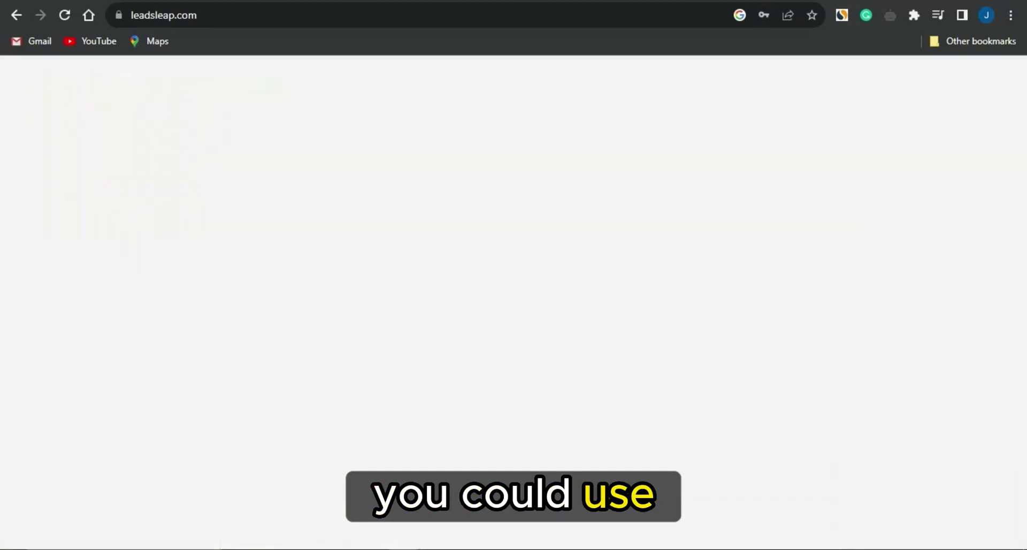
Look over LeadsLeap's free lifetime membership offer, then go to Facebook's Groups feed to search groups.
left_click(529, 151)
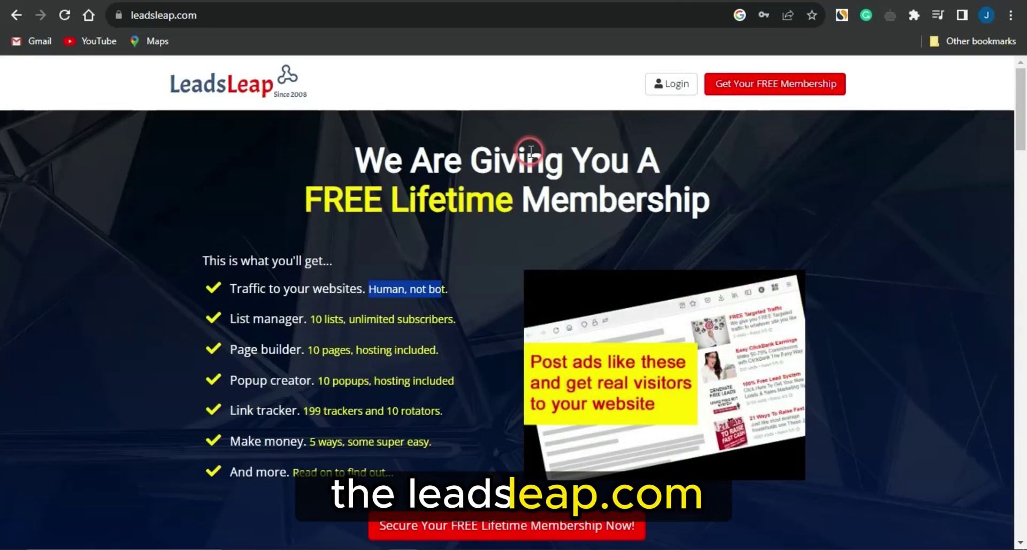
left_click(287, 220)
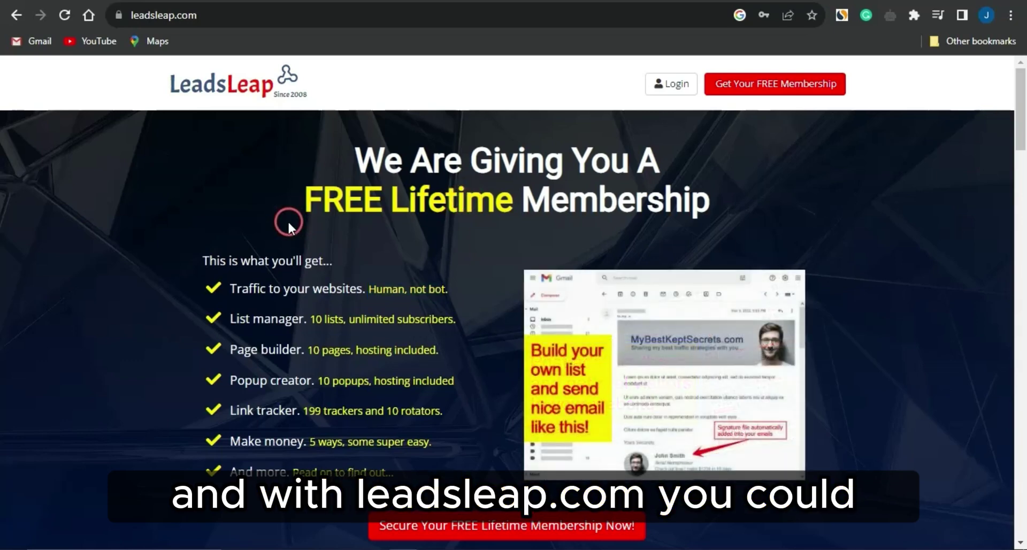
left_click(237, 263)
left_click(260, 292)
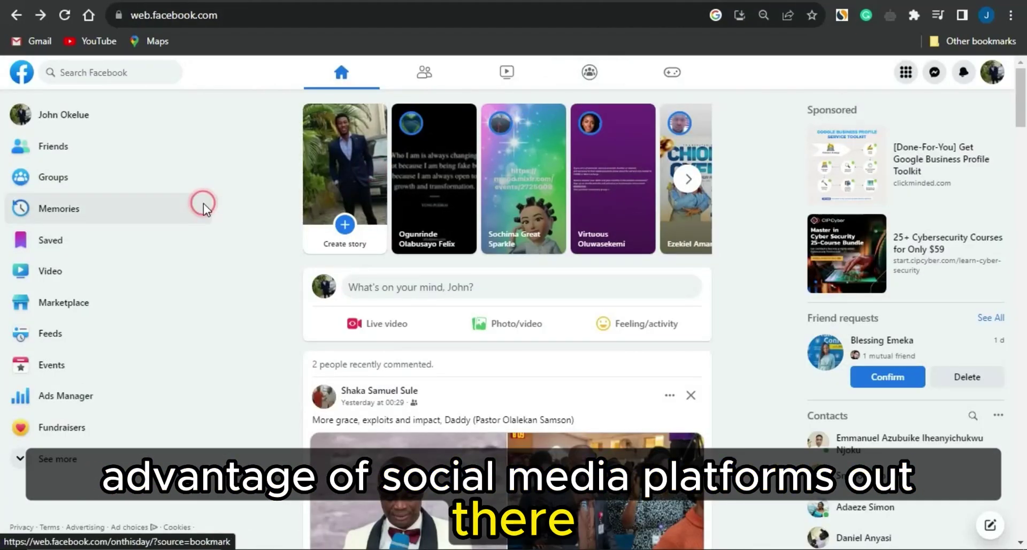
left_click(73, 178)
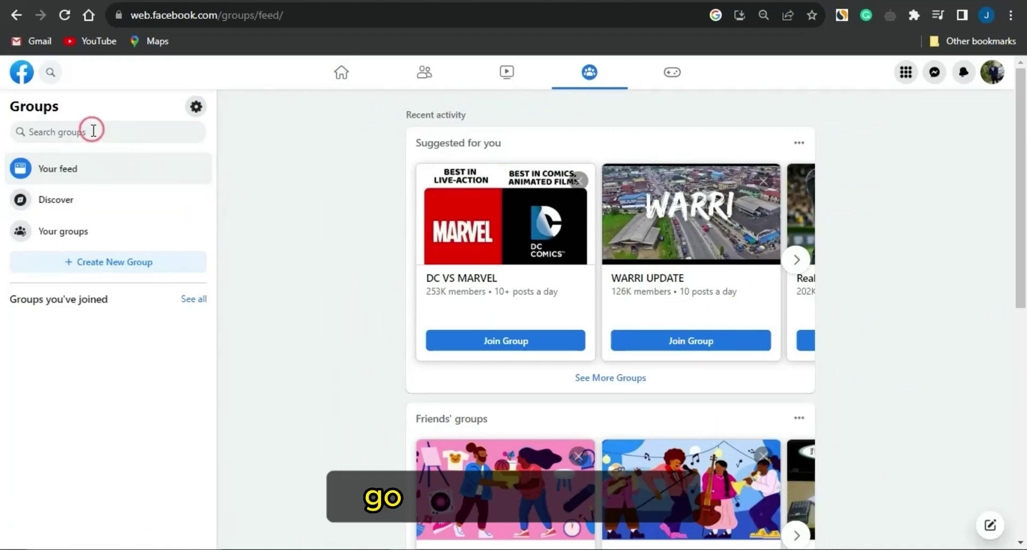
left_click(93, 131)
Search Facebook groups for 'Usa gift card' to list matching public groups.
left_click(86, 184)
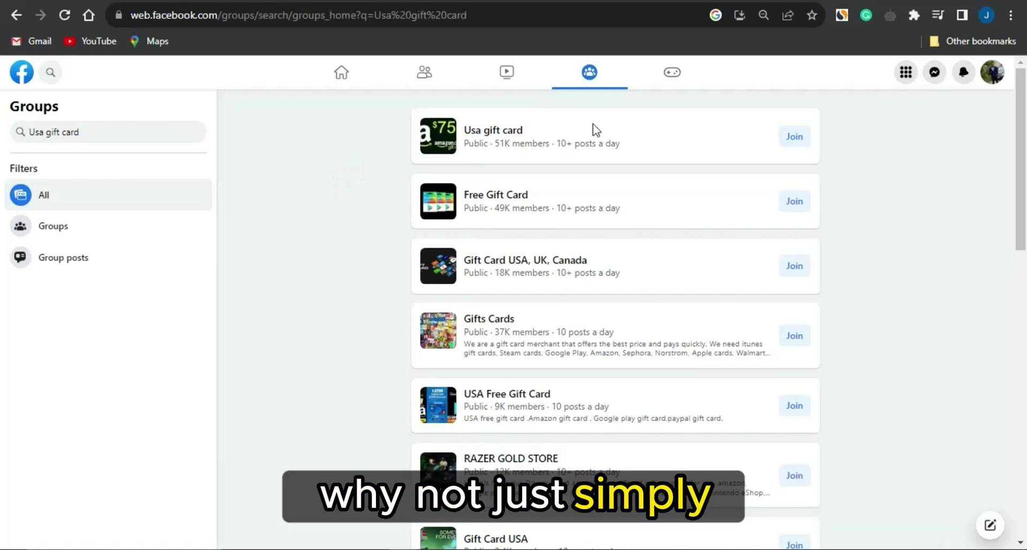
left_click(867, 113)
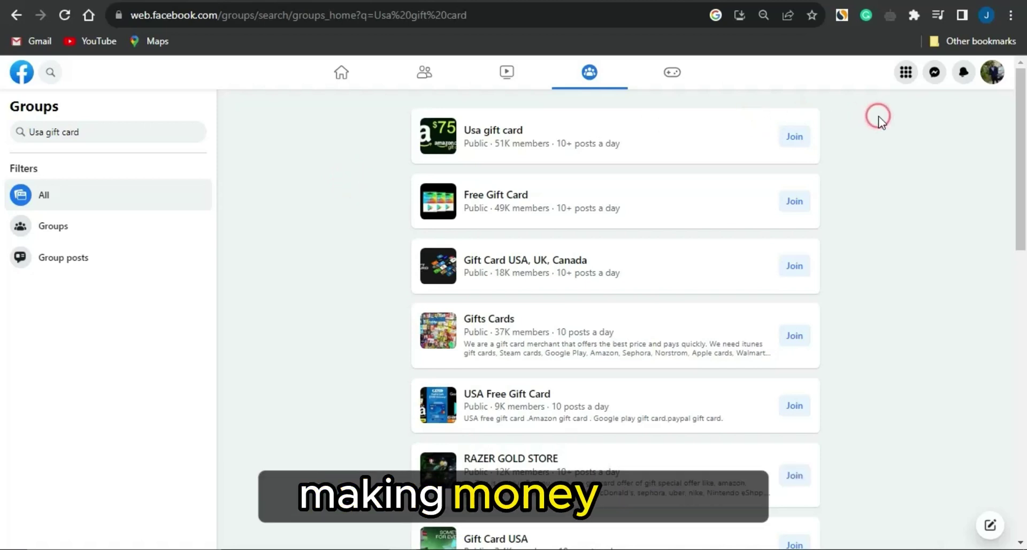